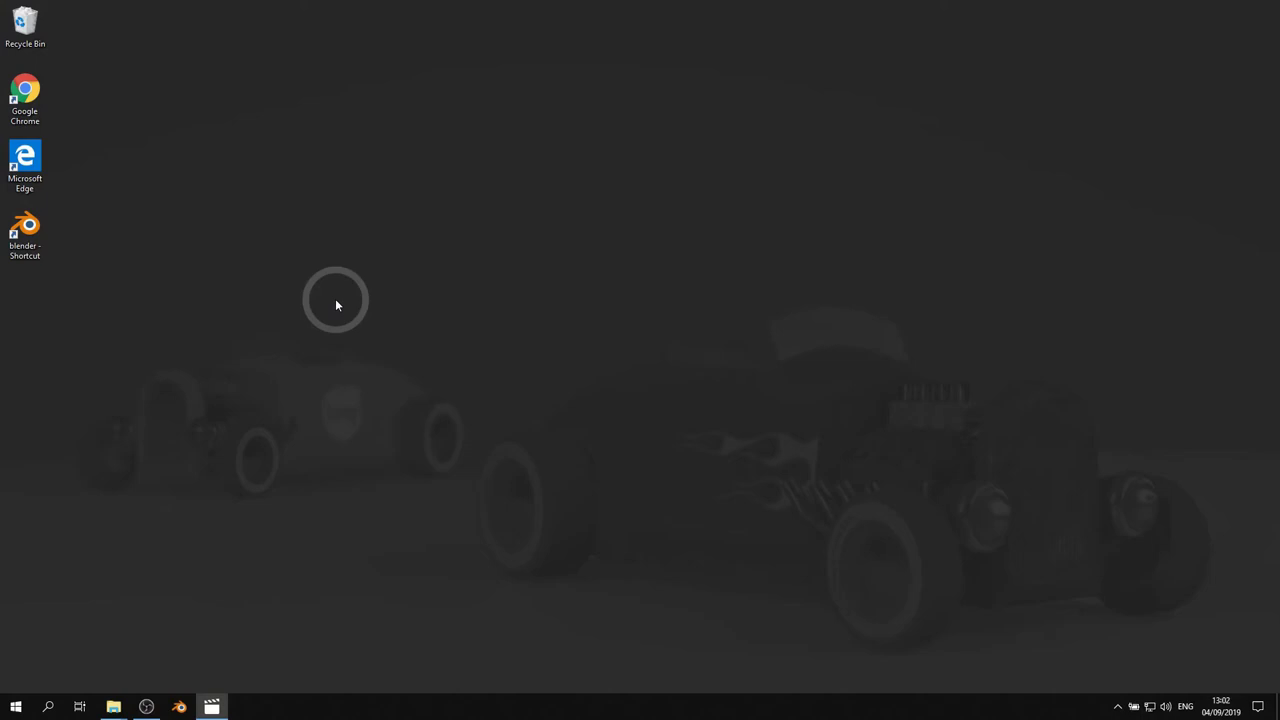
Step: Launch Blender, enable Emulate Numpad in the input preferences and close the preferences window
{"action": "left_click", "coordinate": [182, 709]}
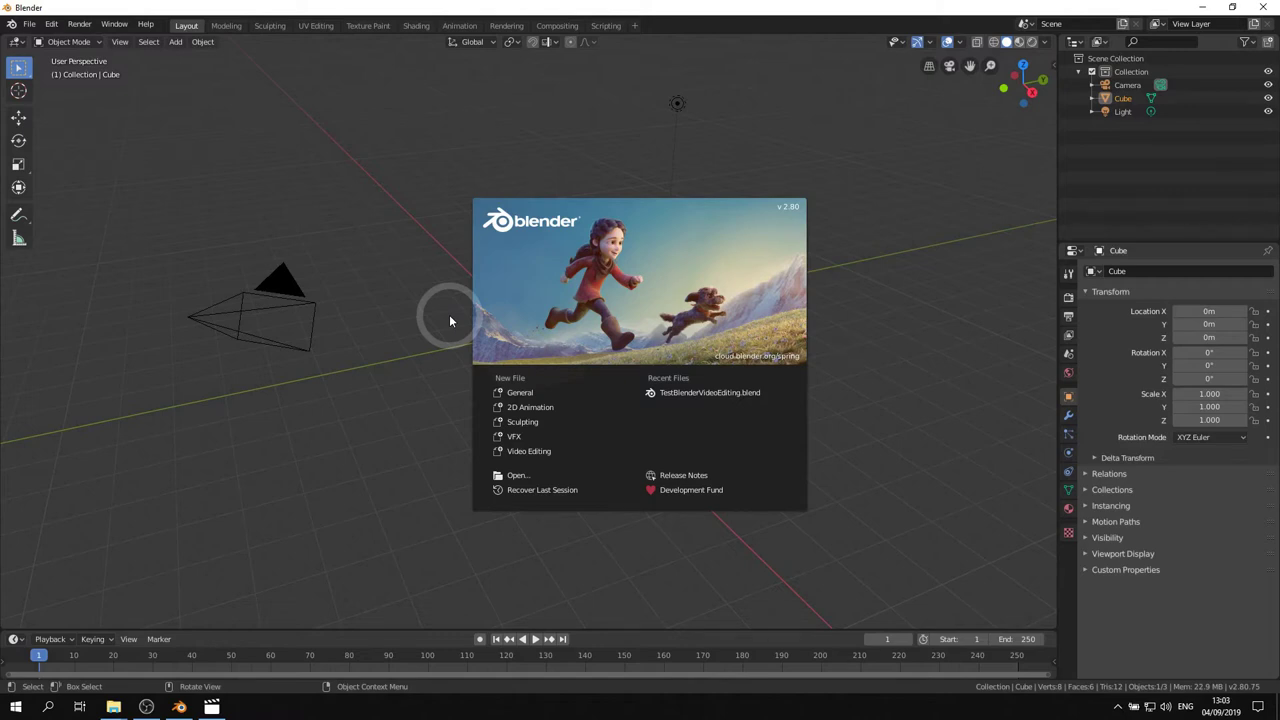
{"action": "left_click", "coordinate": [54, 26]}
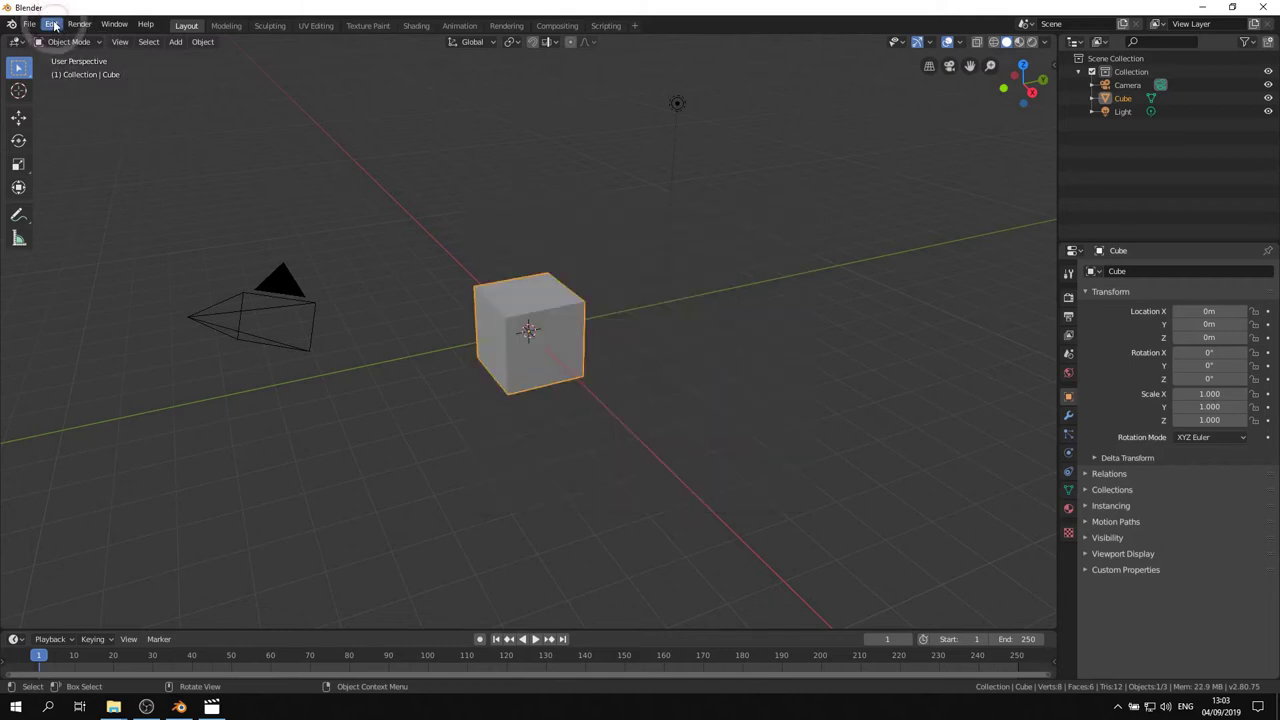
{"action": "left_click", "coordinate": [54, 26]}
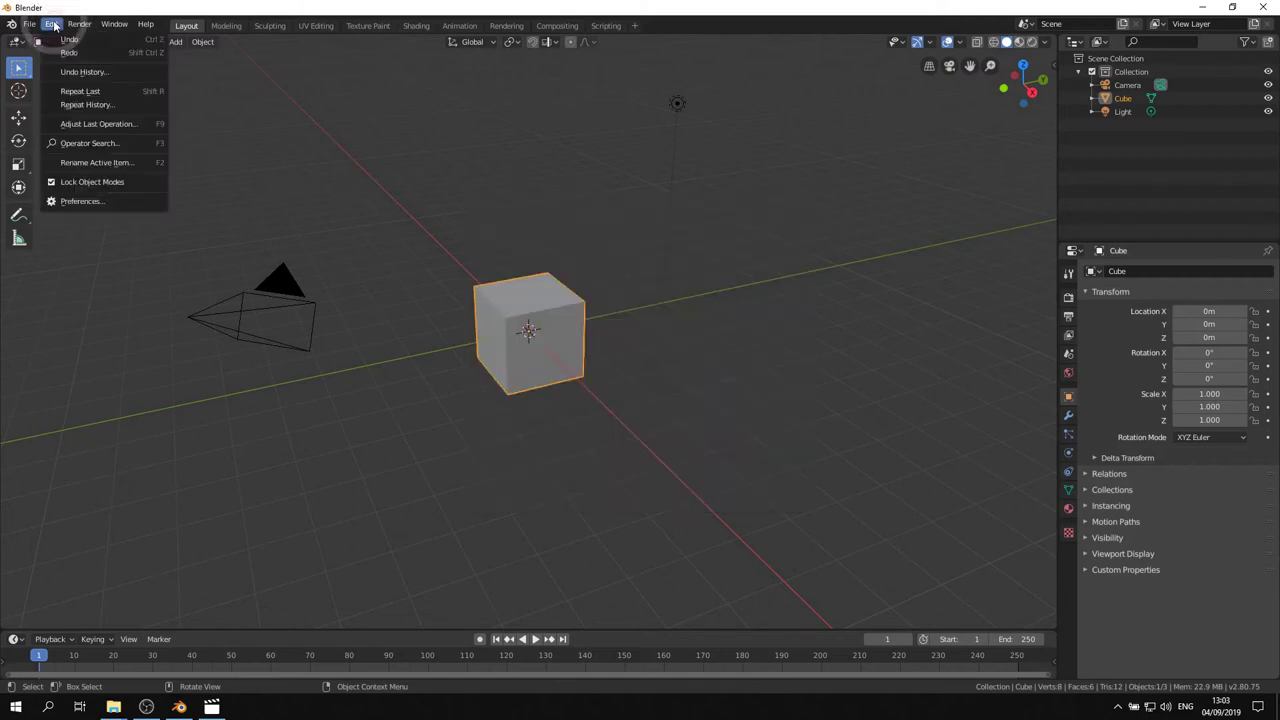
{"action": "left_click", "coordinate": [80, 202]}
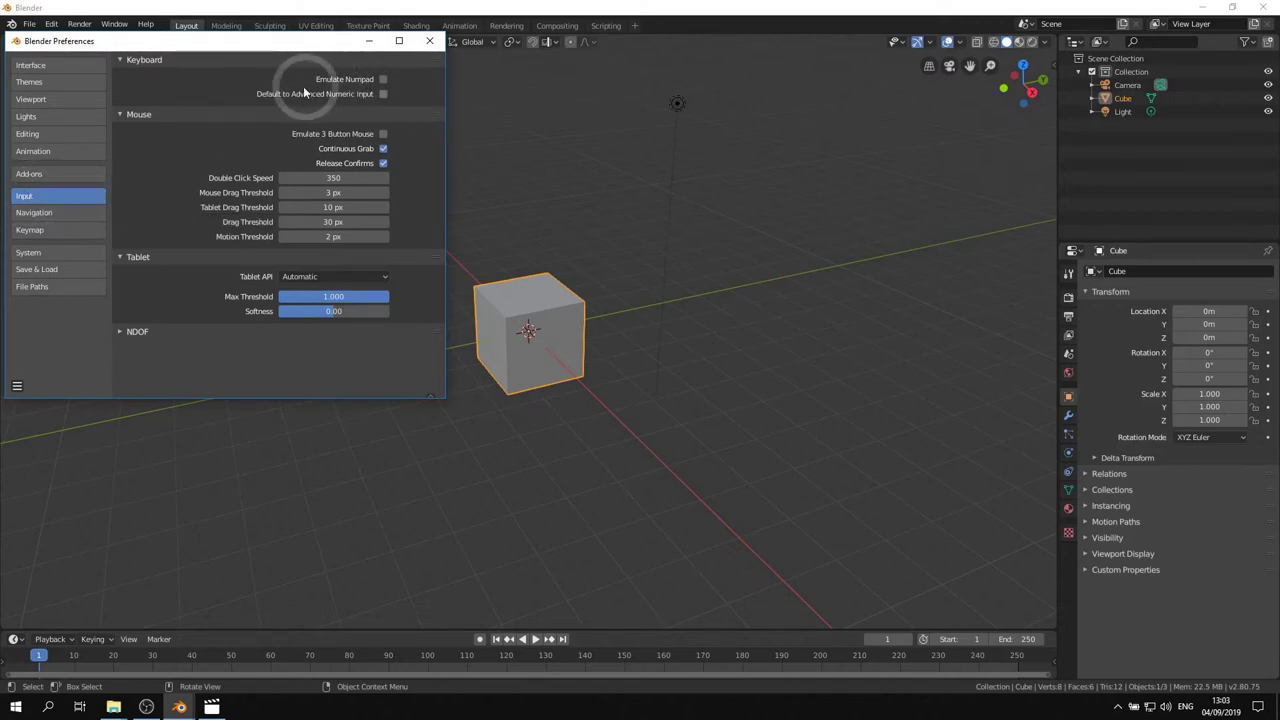
{"action": "left_click", "coordinate": [383, 79]}
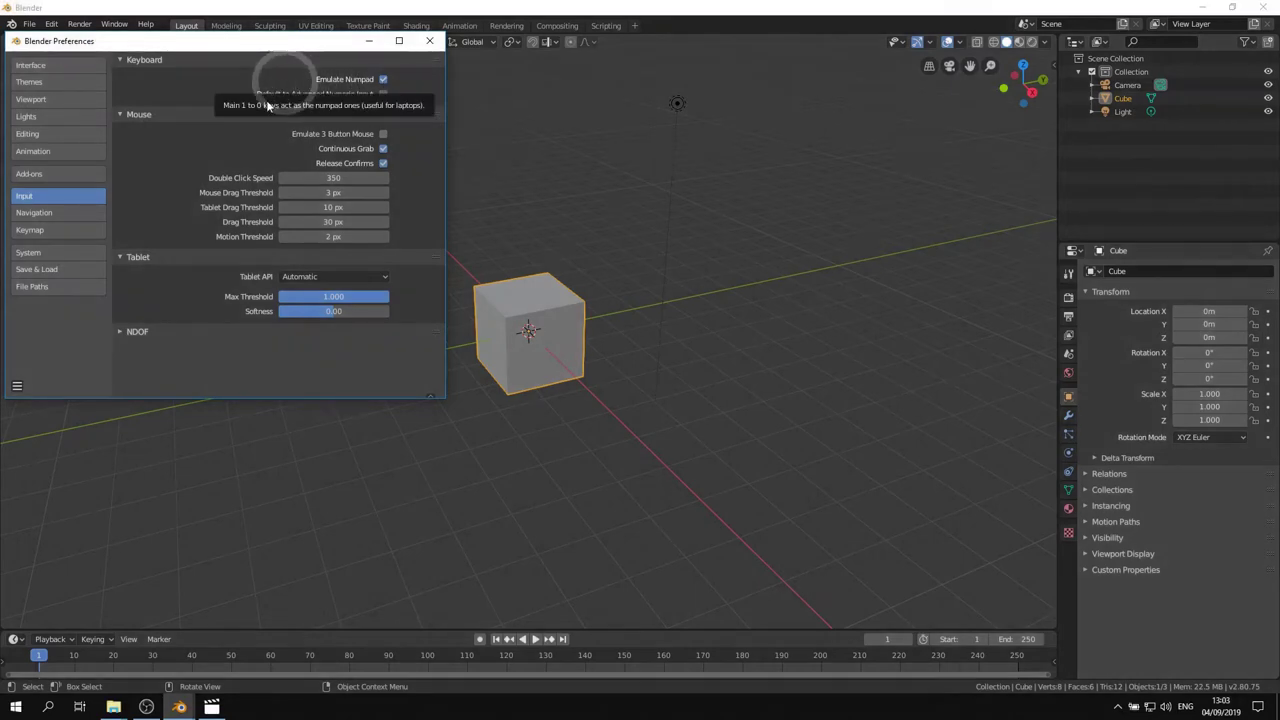
{"action": "left_click", "coordinate": [17, 386]}
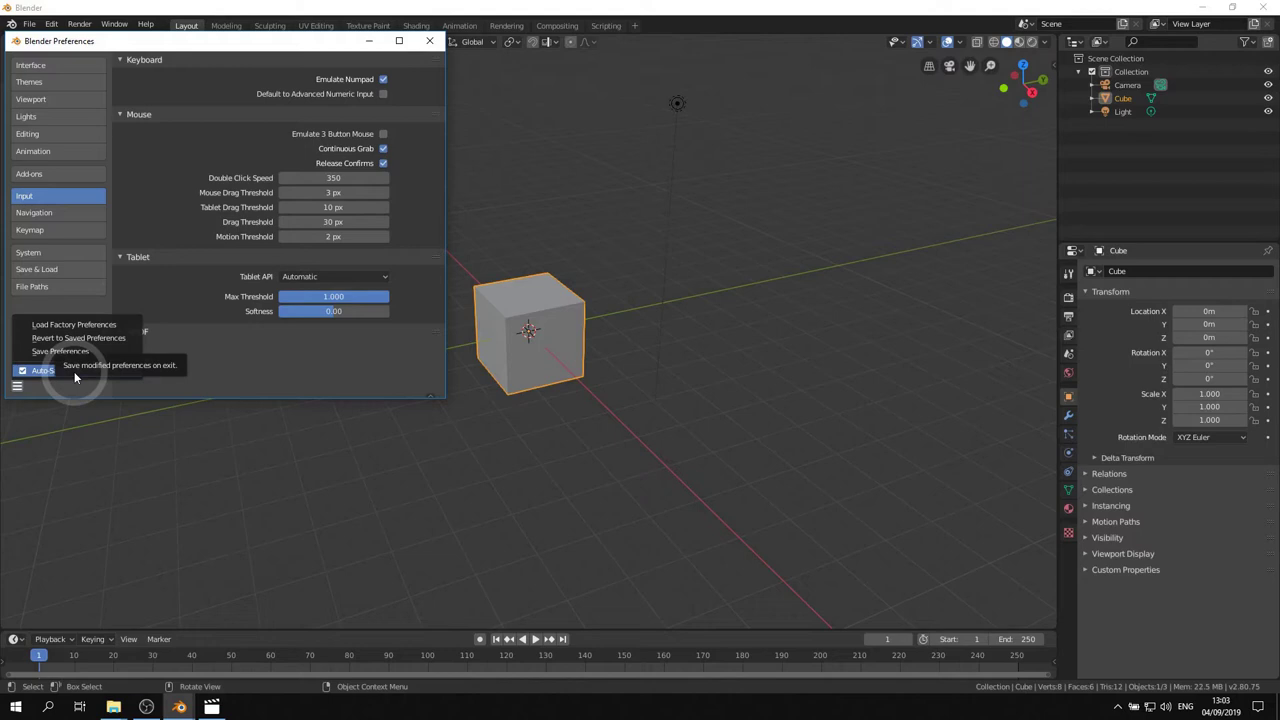
{"action": "left_click", "coordinate": [433, 43]}
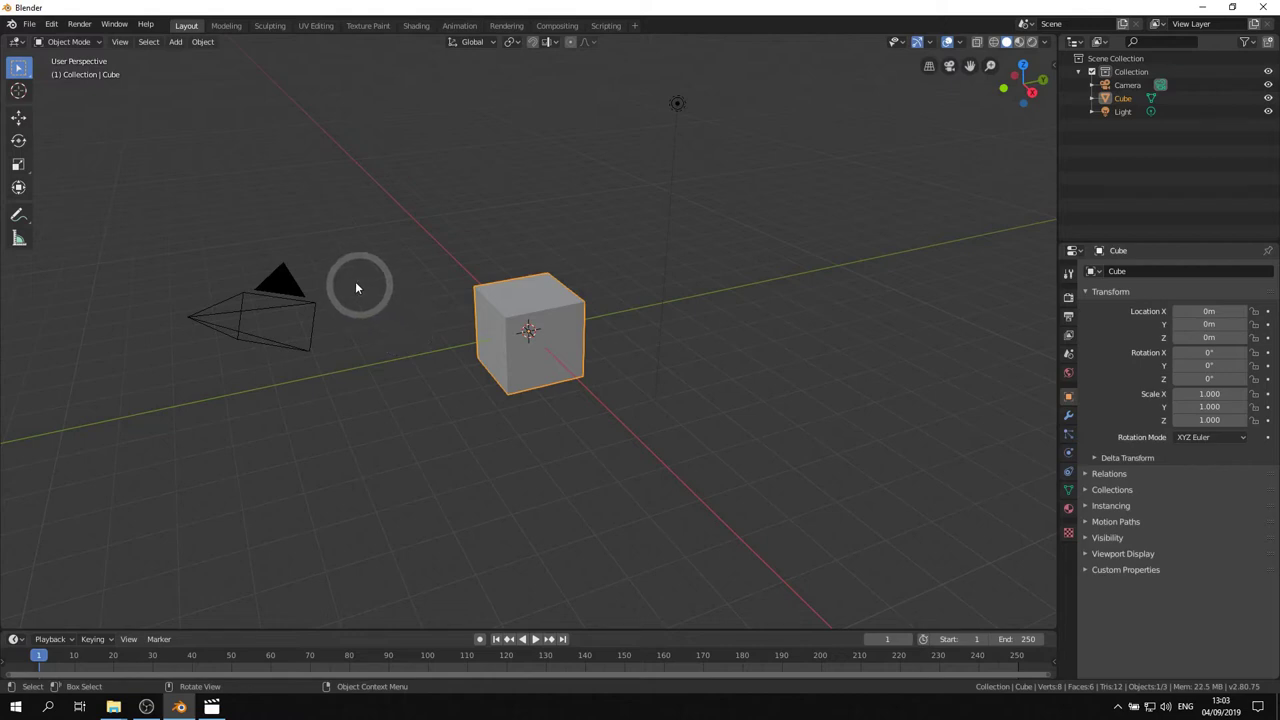
{"action": "left_click", "coordinate": [29, 23]}
{"action": "left_click", "coordinate": [32, 29]}
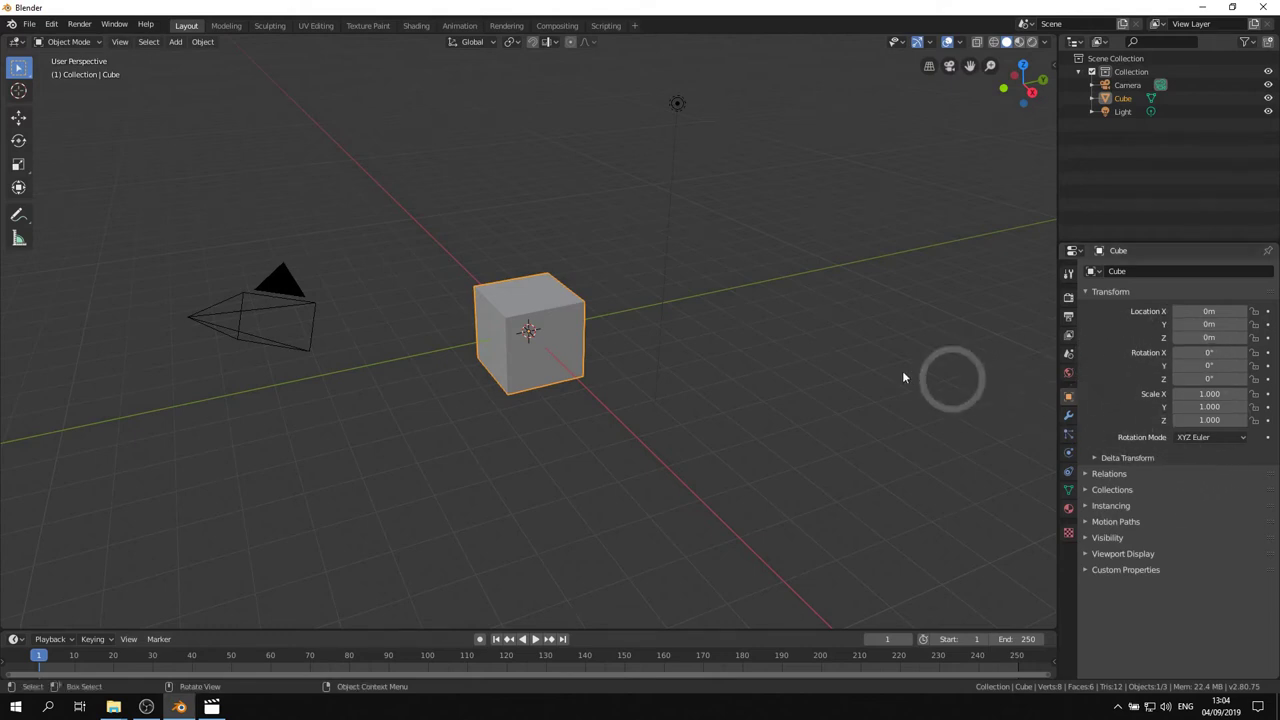
{"action": "left_click", "coordinate": [18, 42]}
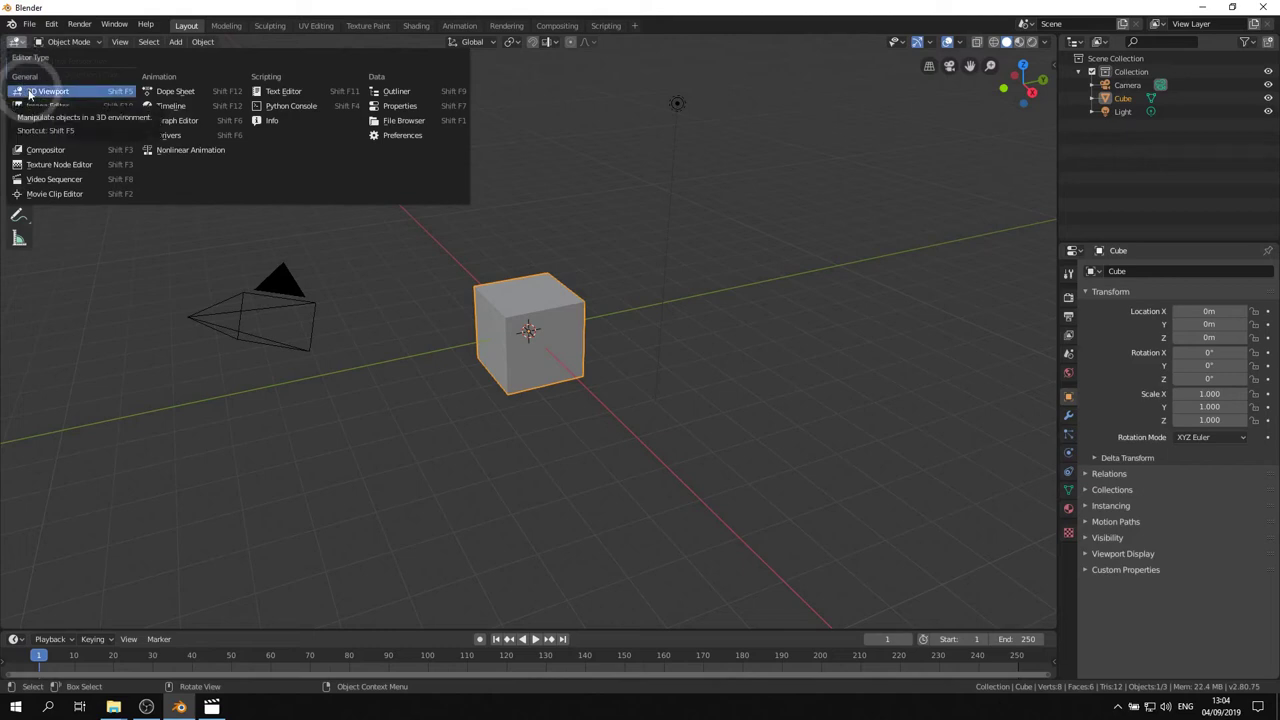
{"action": "left_click", "coordinate": [12, 639]}
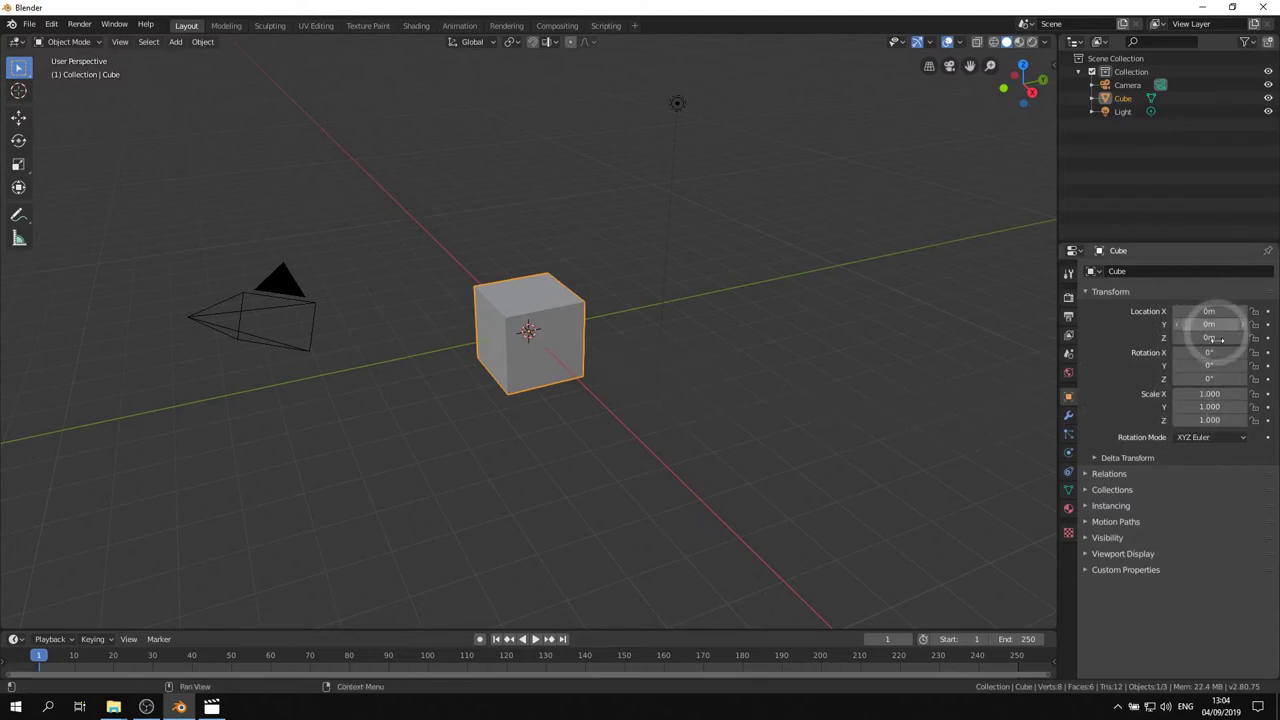
{"action": "left_click", "coordinate": [1214, 437]}
{"action": "left_click", "coordinate": [1214, 437]}
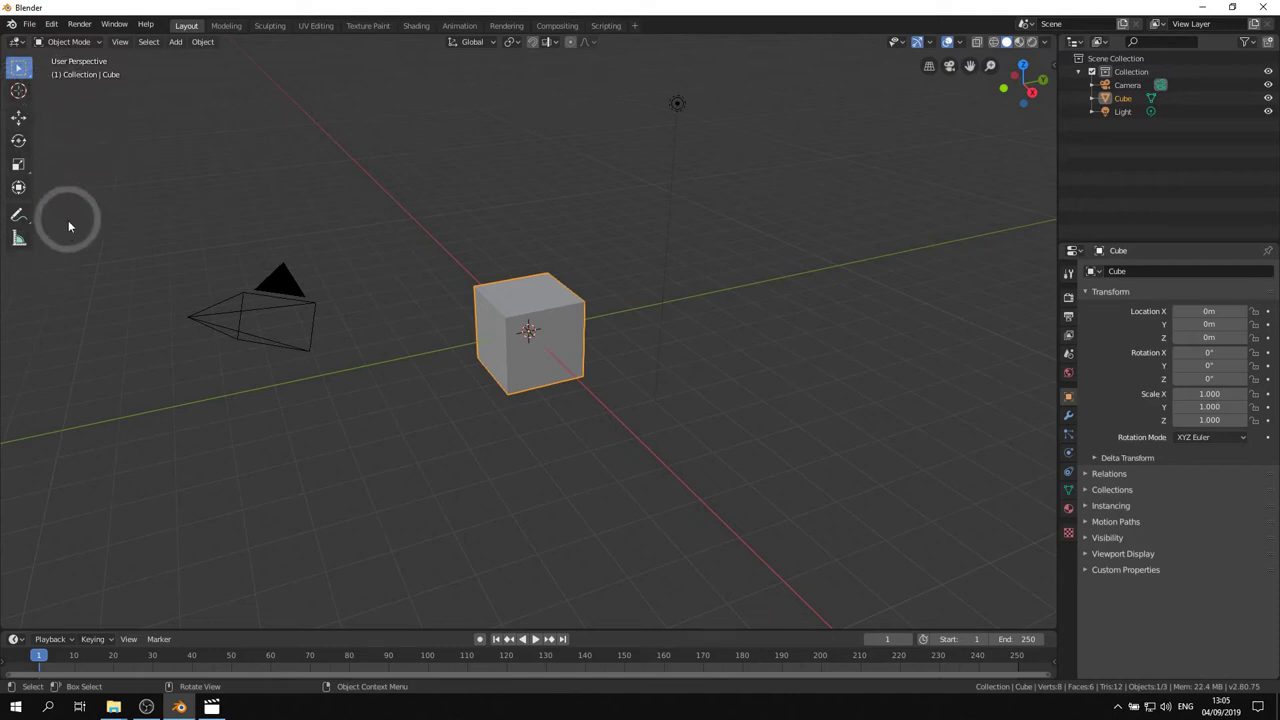
Step: Show and hide the 3D viewport's toolbar, tool selection list and transform sidebar to examine them
{"action": "key", "text": "t"}
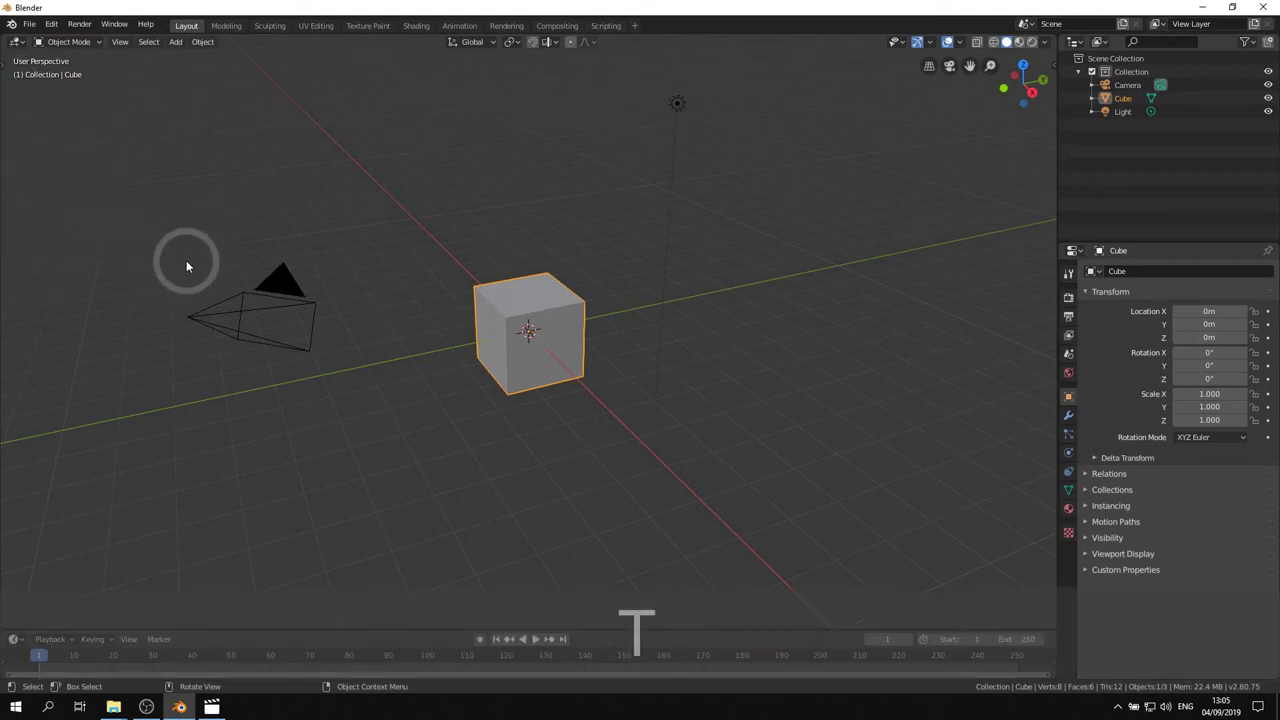
{"action": "key", "text": "t"}
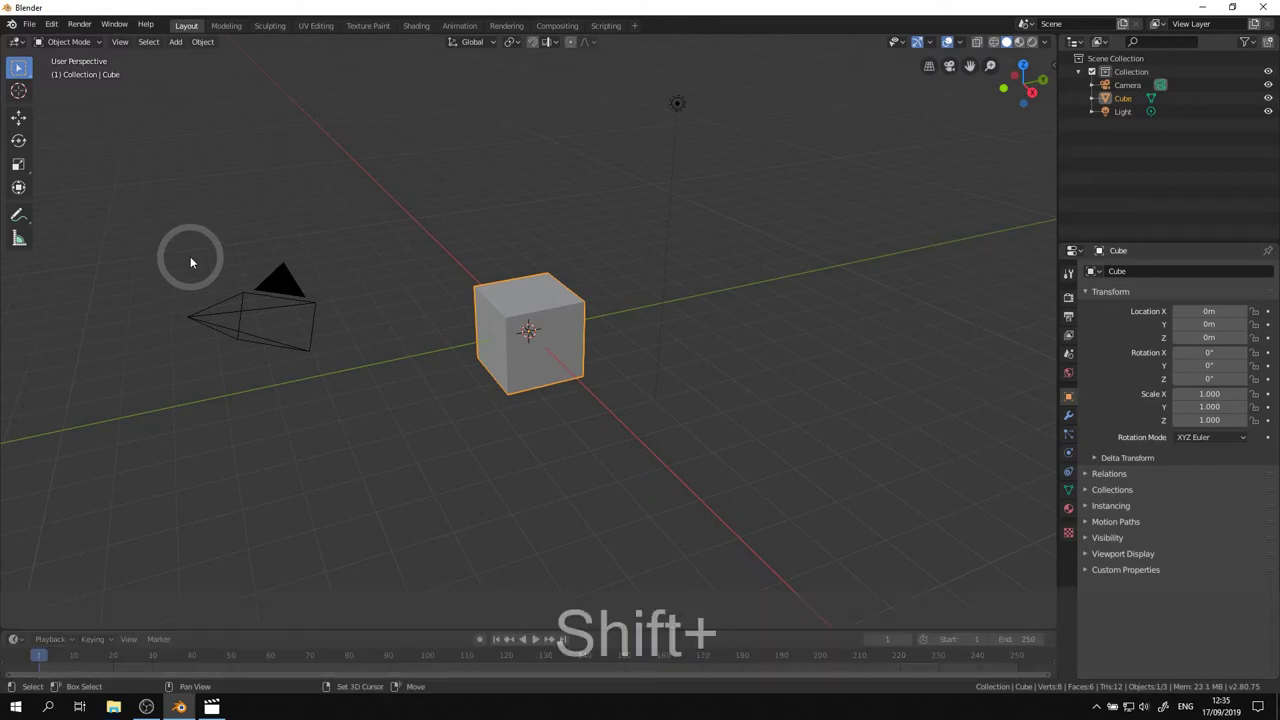
{"action": "key", "text": "shift+space"}
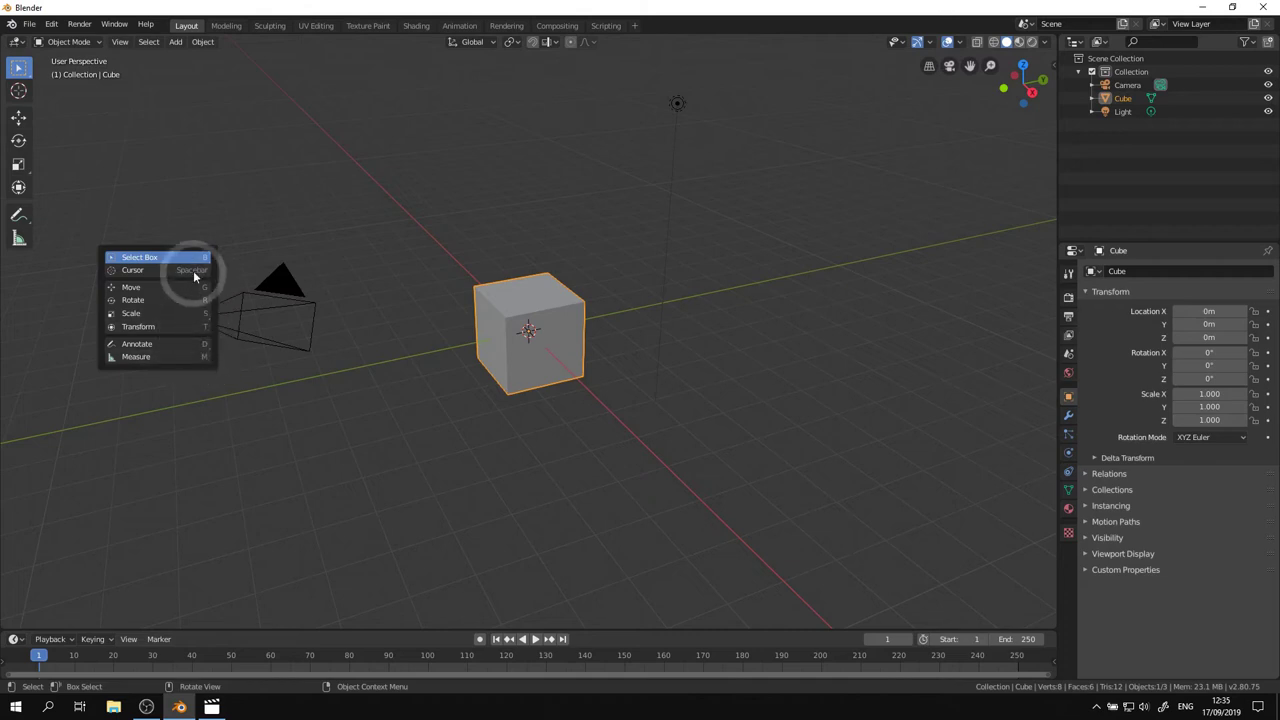
{"action": "key", "text": "Escape"}
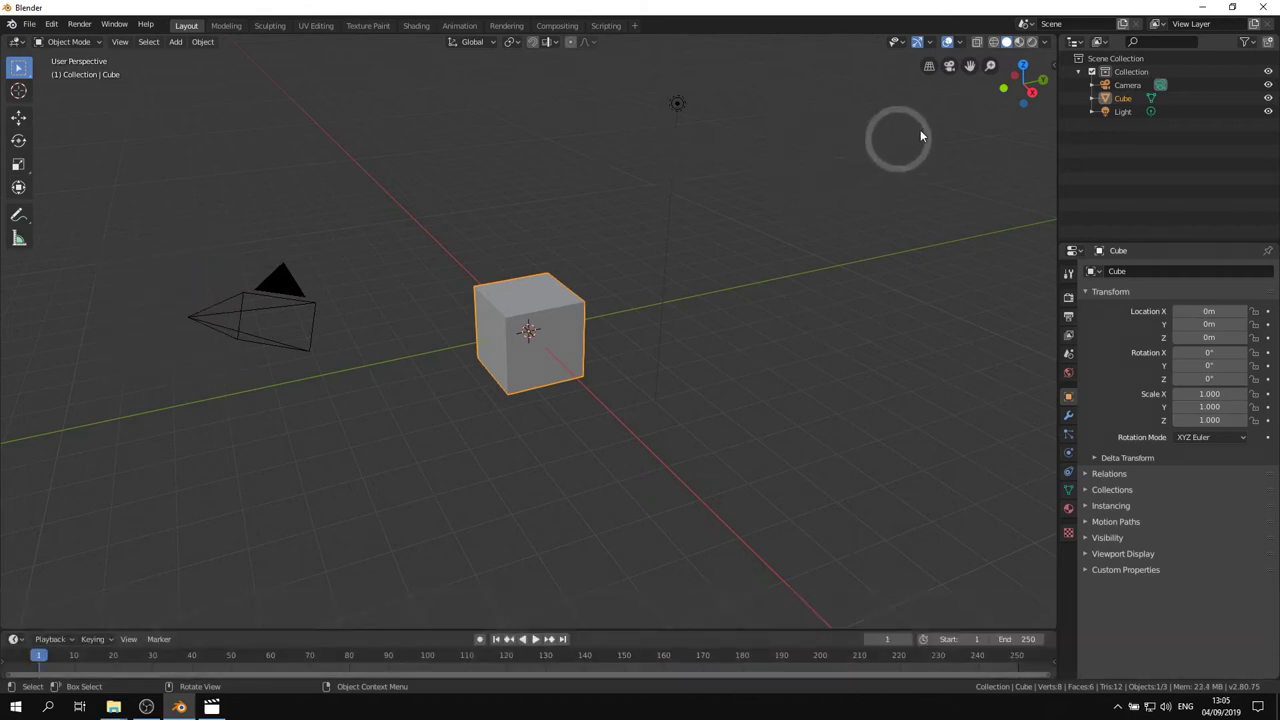
{"action": "key", "text": "n"}
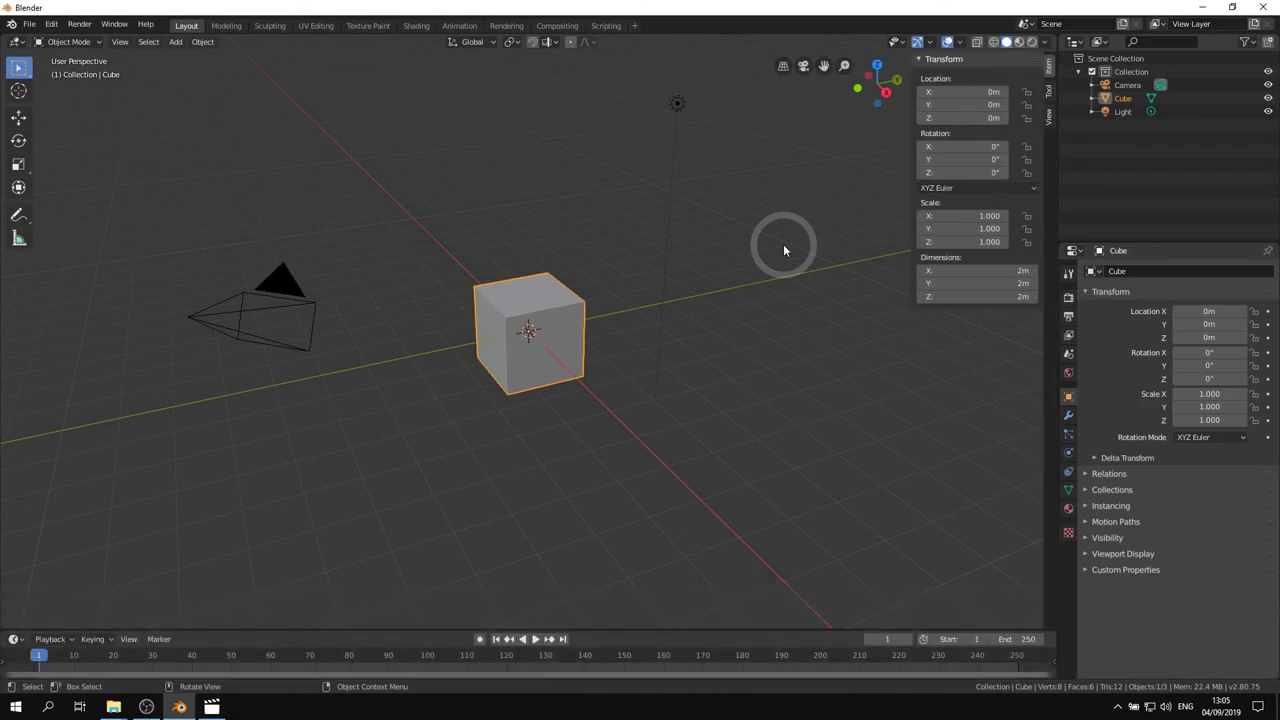
{"action": "key", "text": "n"}
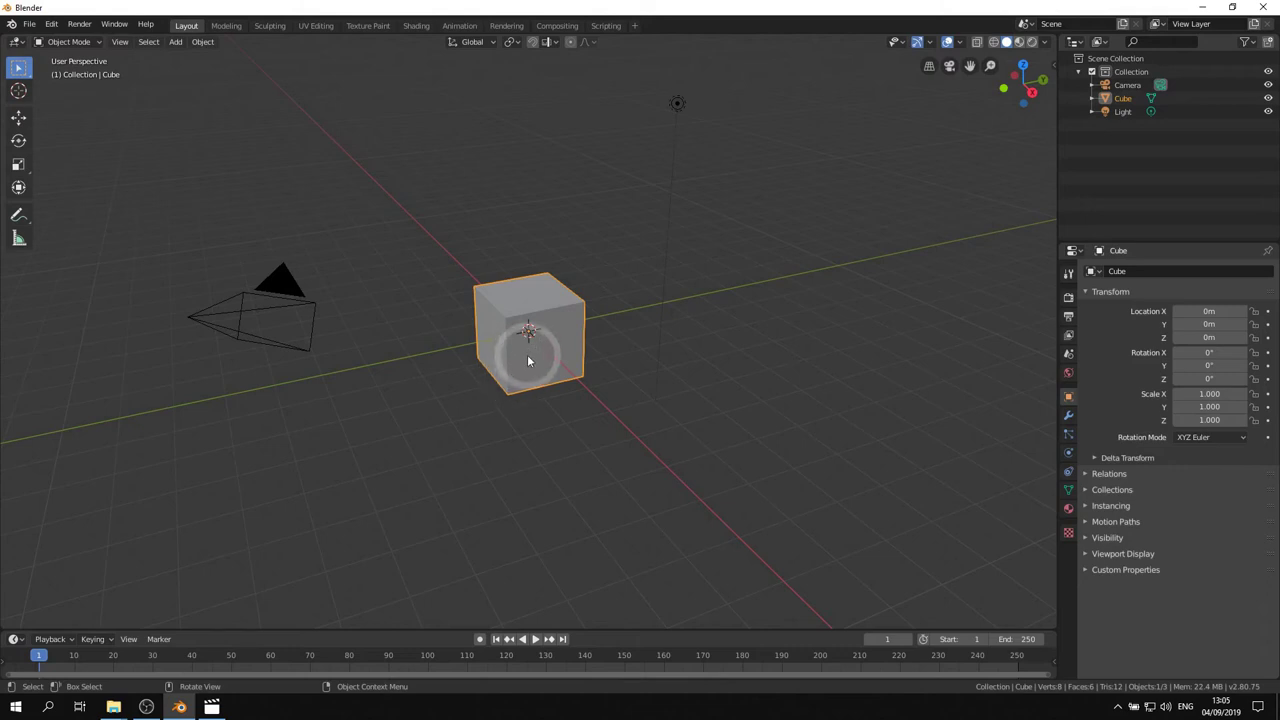
Step: Try scaling the cube to about 3.76 times its size, expand the Resize settings and undo the scaling
{"action": "key", "text": "s"}
{"action": "left_click", "coordinate": [460, 390]}
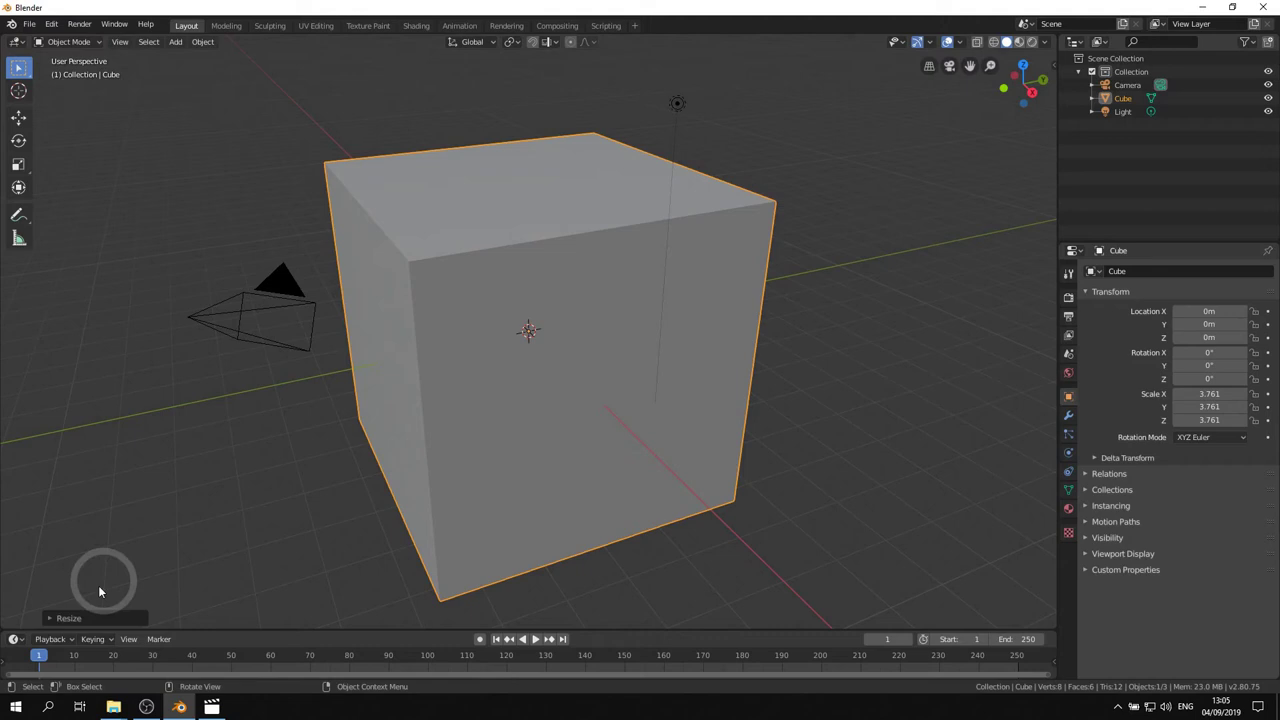
{"action": "left_click", "coordinate": [47, 619]}
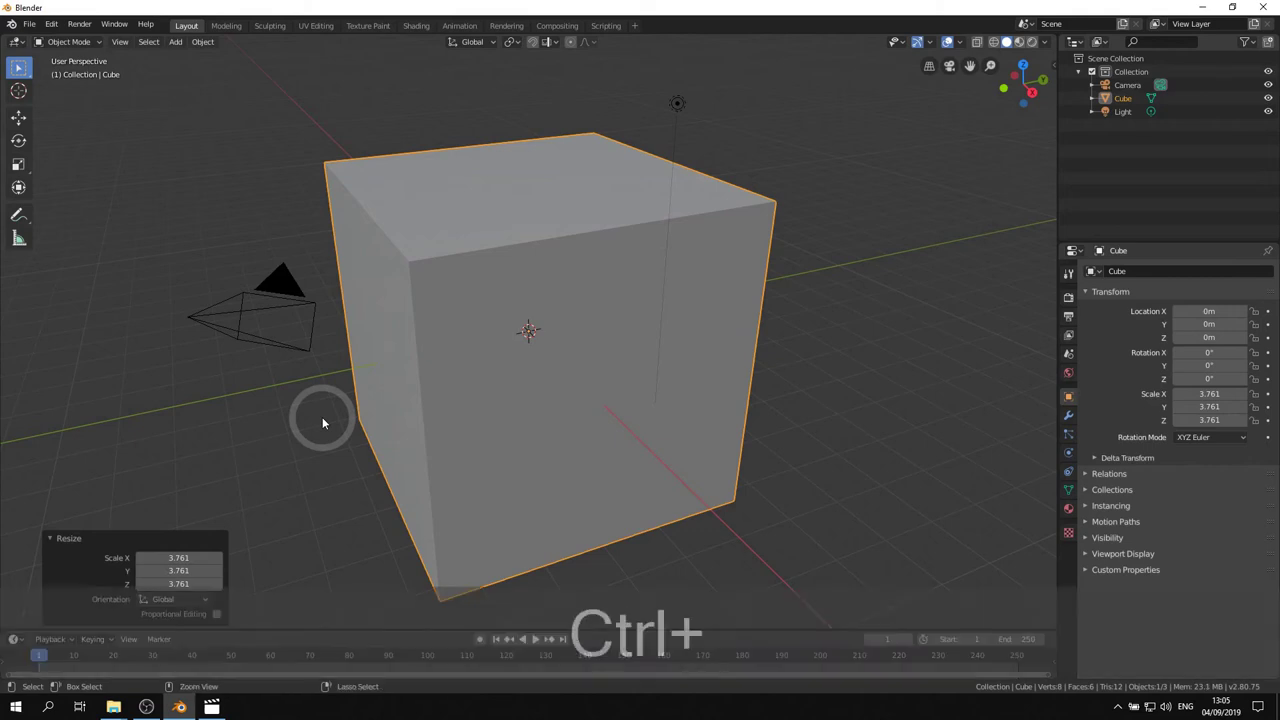
{"action": "key", "text": "ctrl+z"}
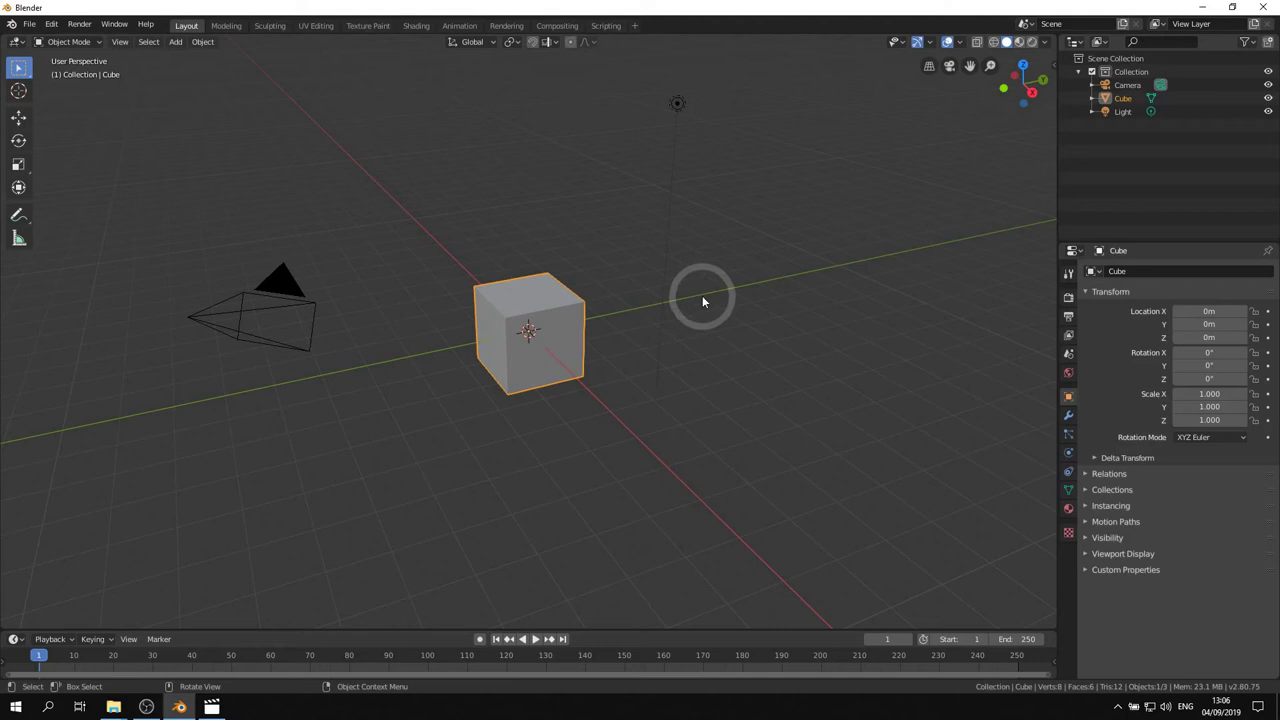
Step: Find the Rotate operator with the operator search, try it on the selected cube and cancel the rotation
{"action": "key", "text": "F3"}
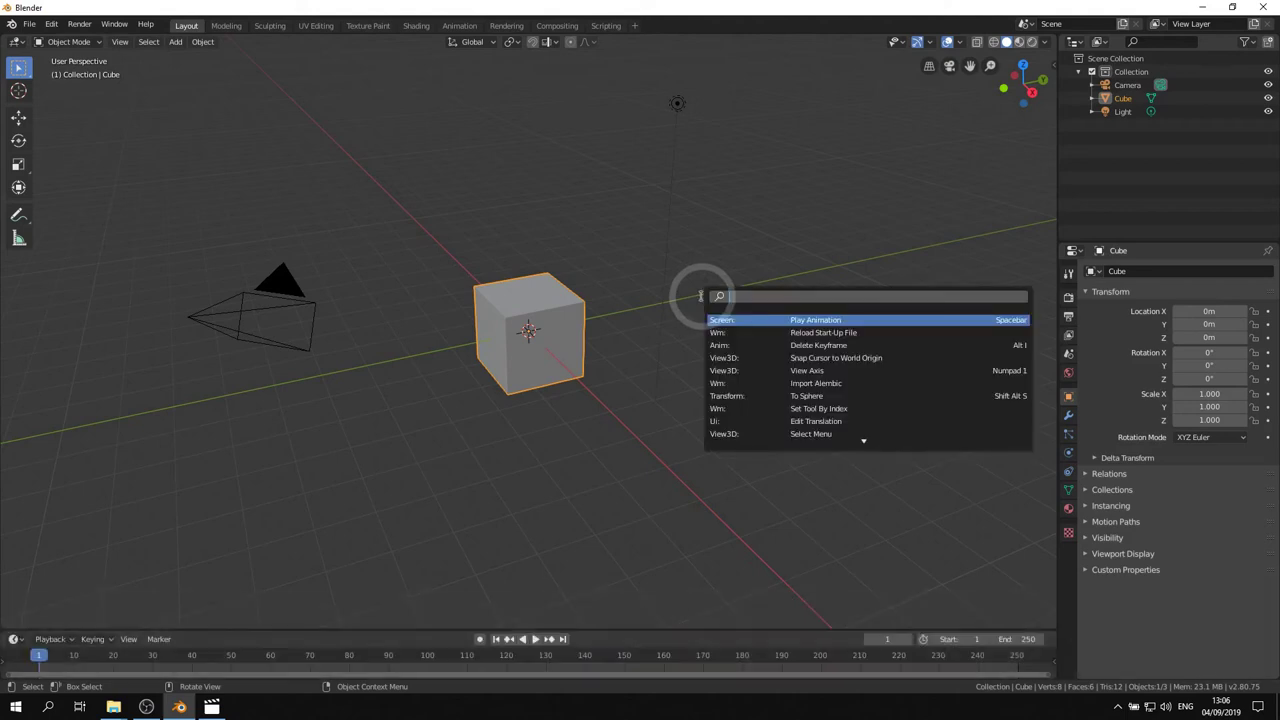
{"action": "type", "text": "rotate"}
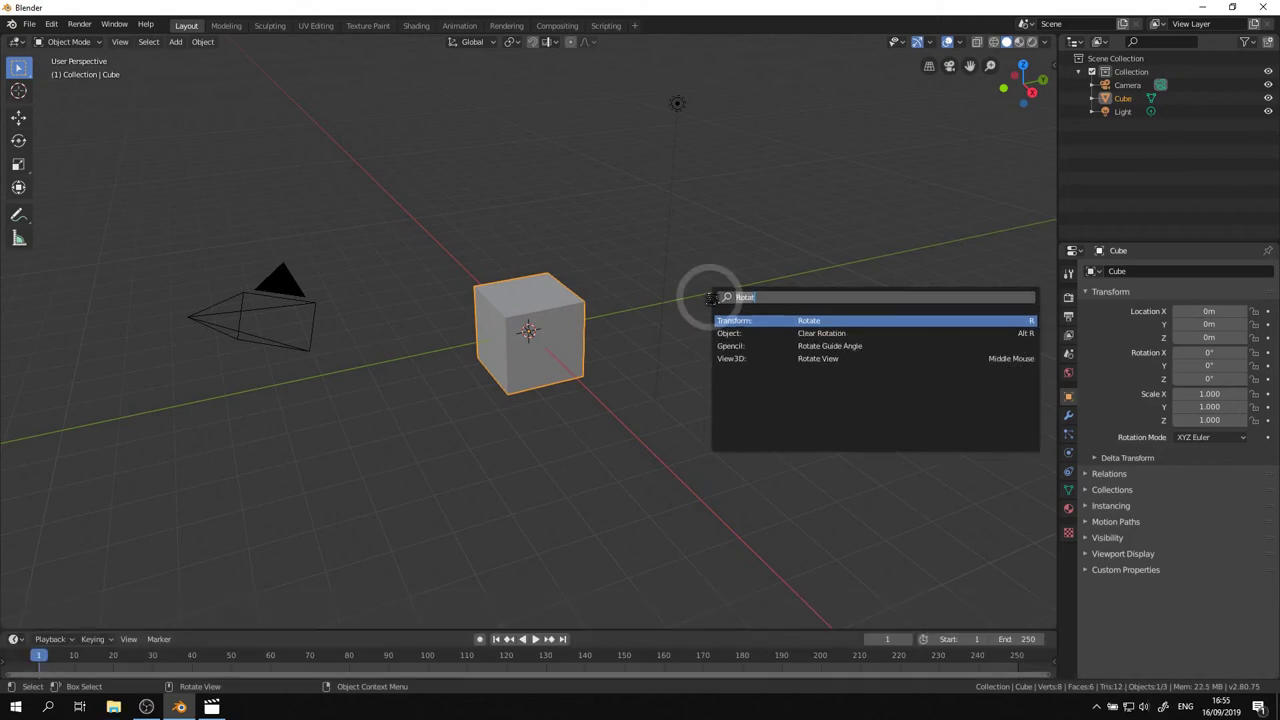
{"action": "key", "text": "Return"}
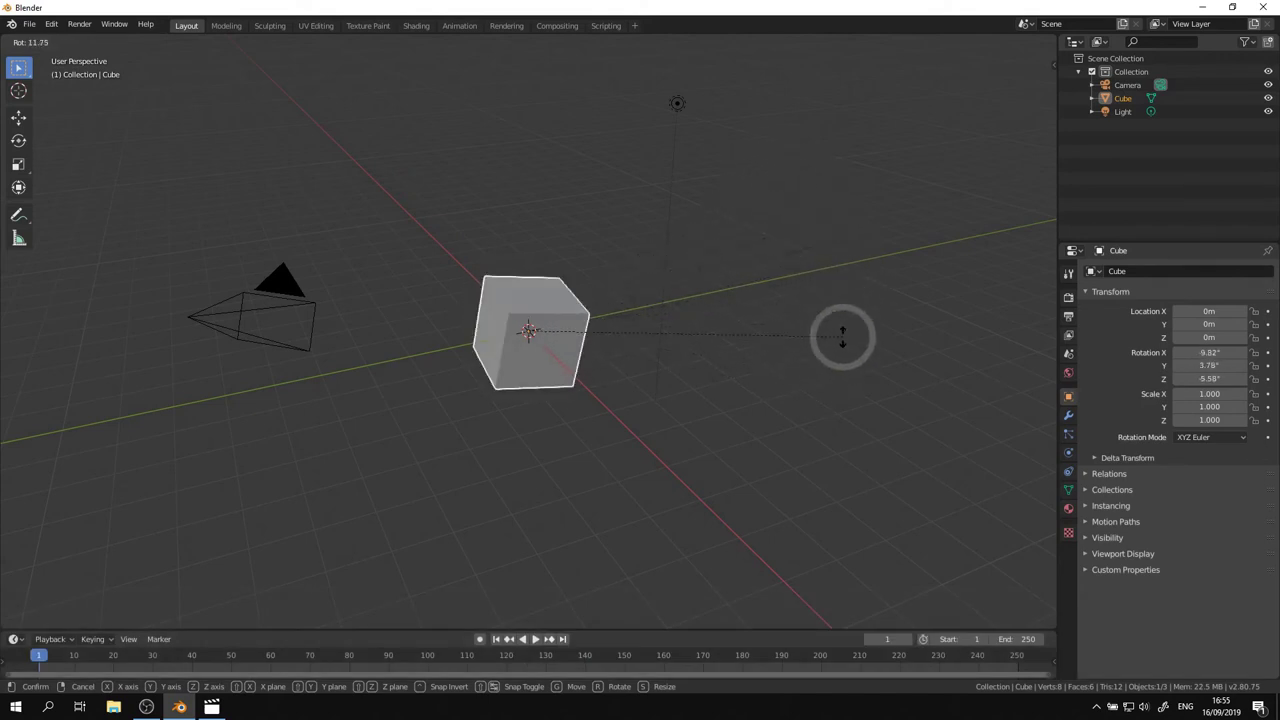
{"action": "key", "text": "Escape"}
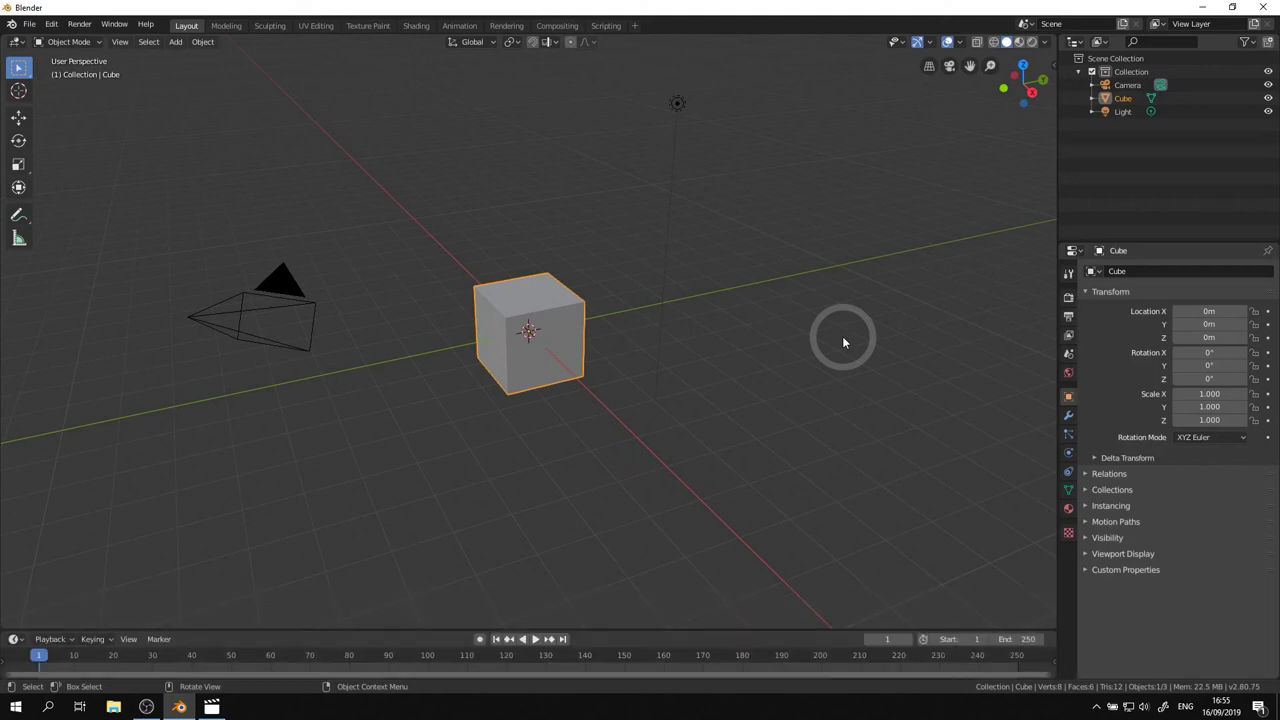
Step: Deselect everything and try running Rotate from the operator search with no object selected
{"action": "key", "text": "alt+a"}
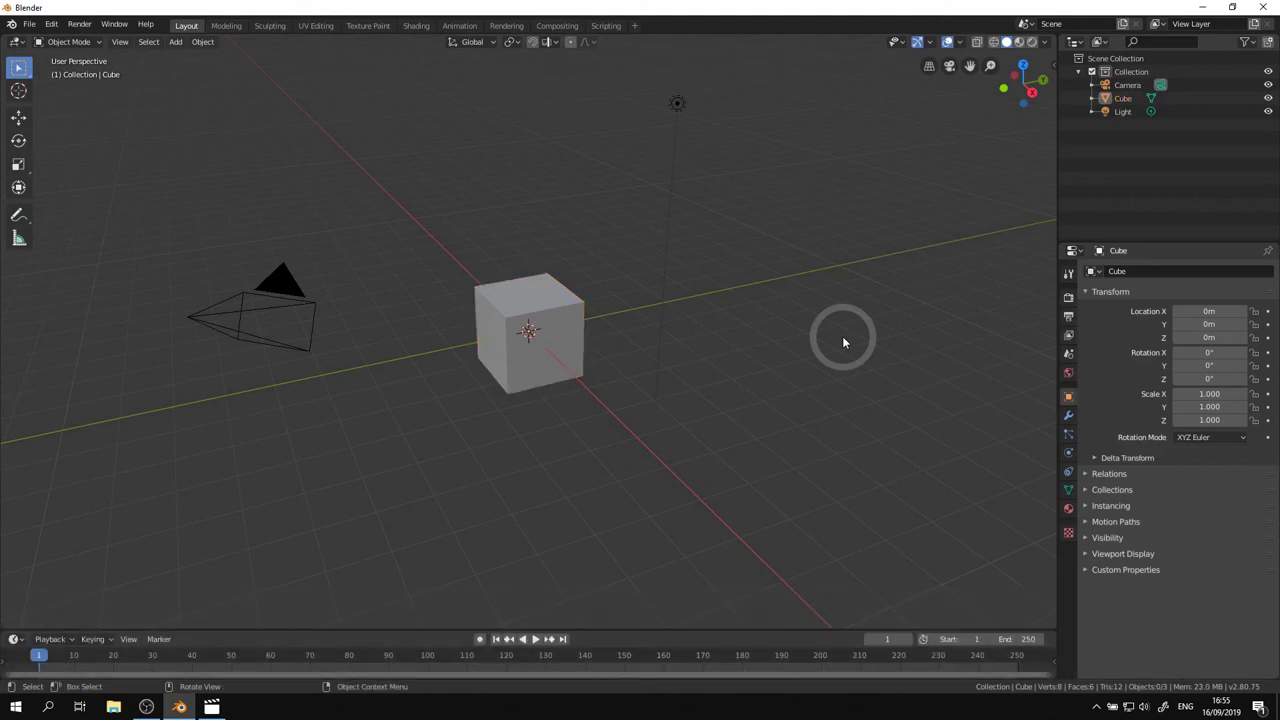
{"action": "key", "text": "F3"}
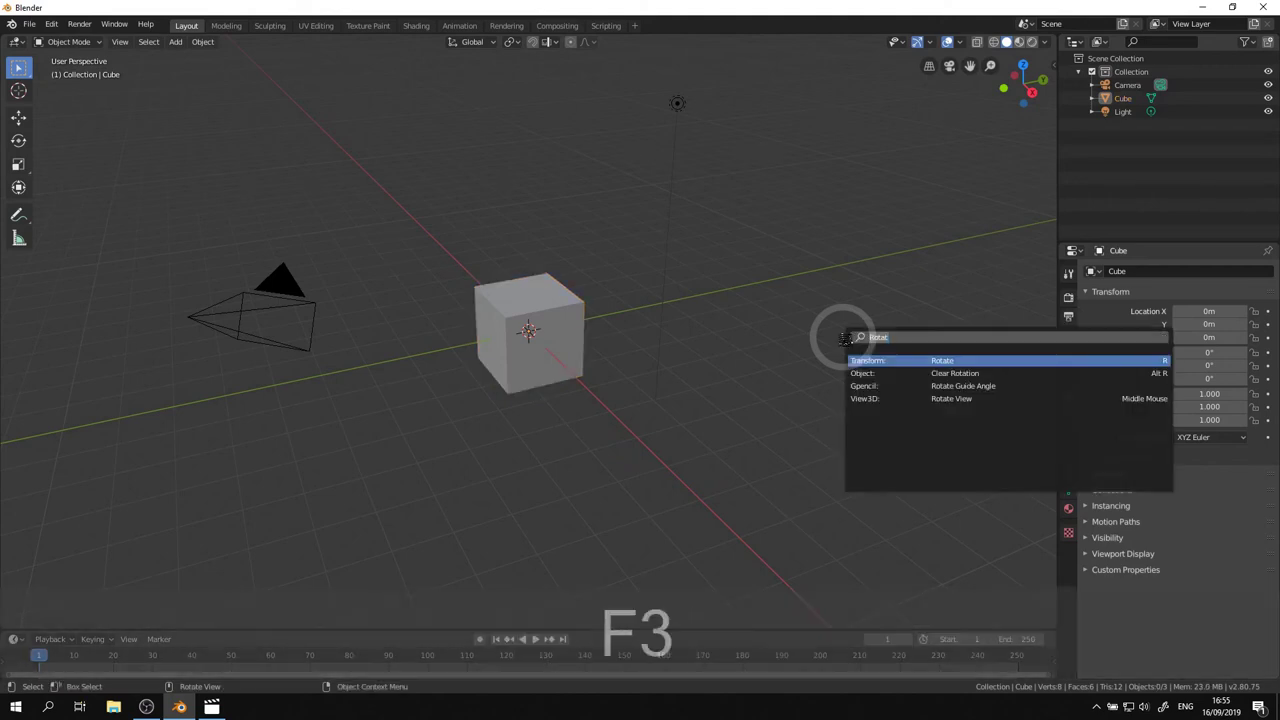
{"action": "key", "text": "Return"}
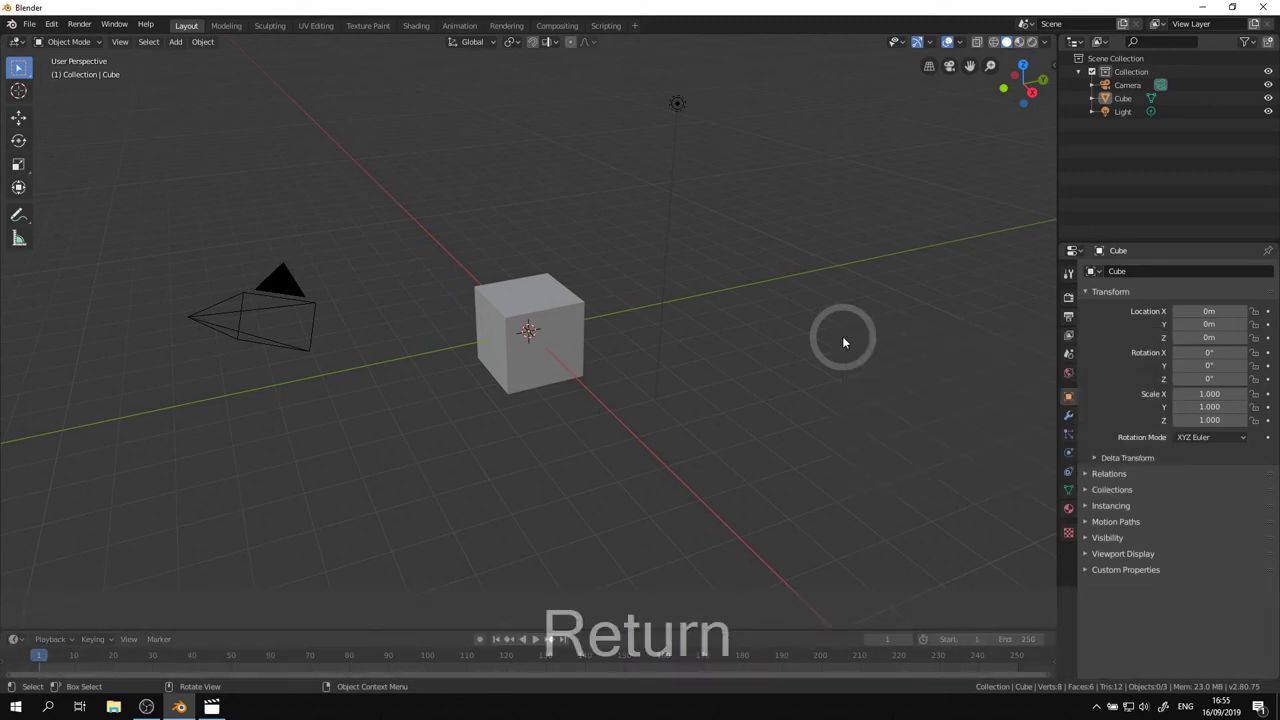
Step: Select the cube again, try Rotate from the operator search and cancel the rotation
{"action": "left_click", "coordinate": [531, 294]}
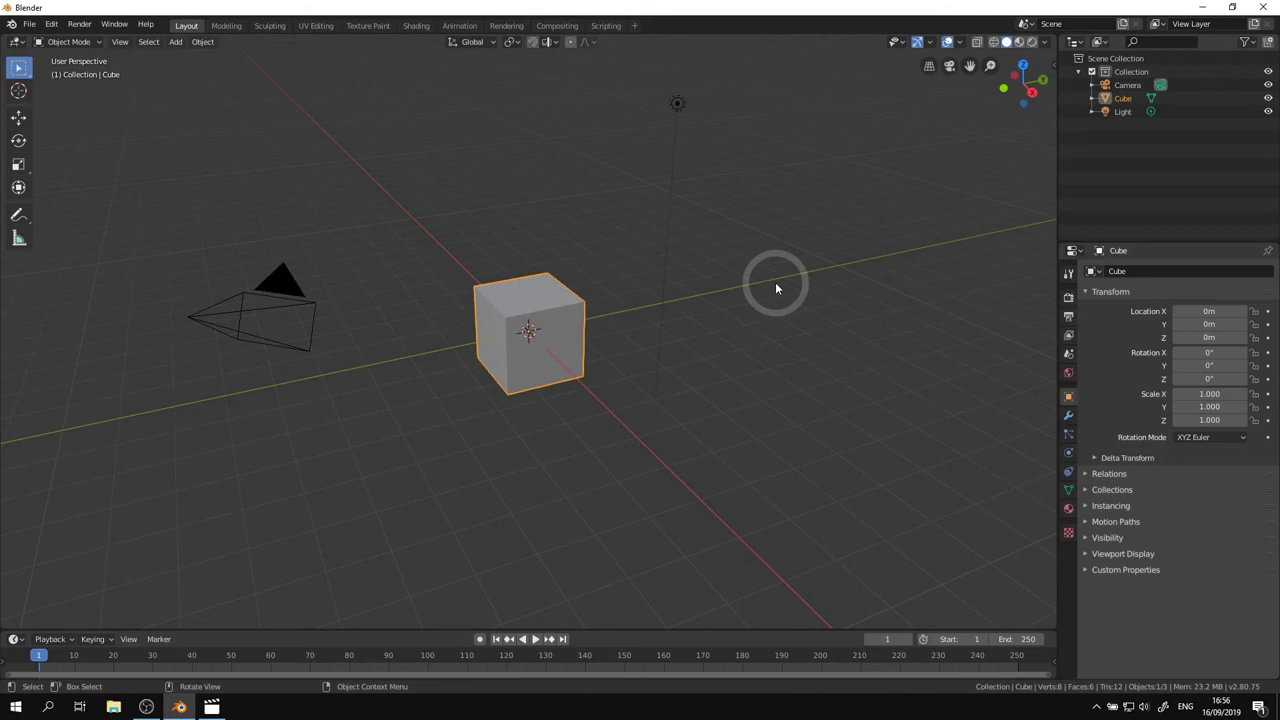
{"action": "key", "text": "F3"}
{"action": "key", "text": "Return"}
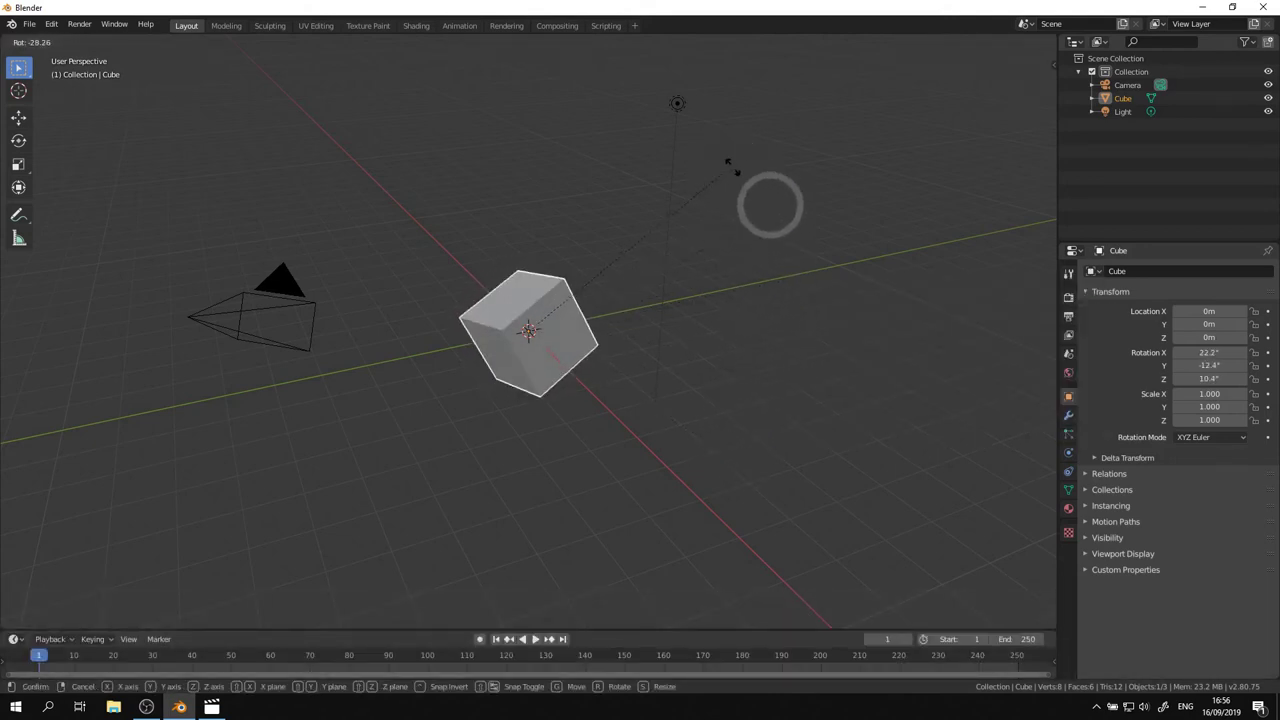
{"action": "key", "text": "Escape"}
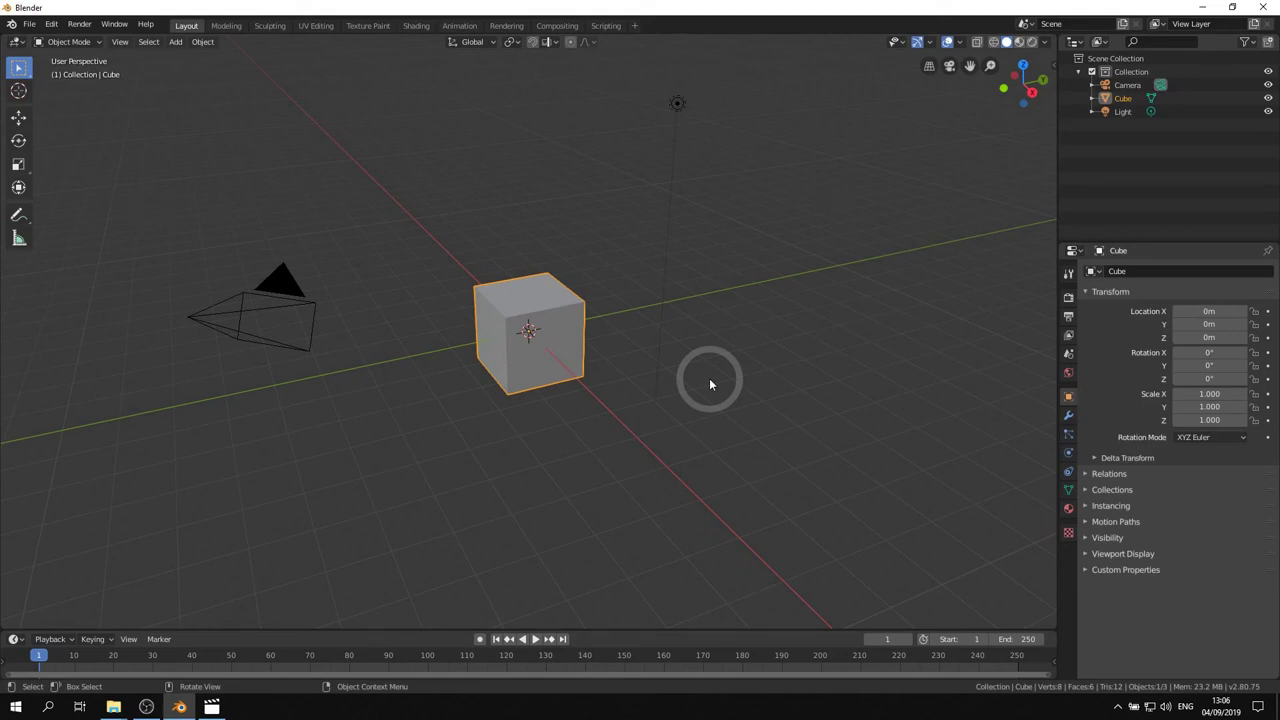
Step: Show the viewport sidebar and set the cube's X location to 1 m
{"action": "key", "text": "n"}
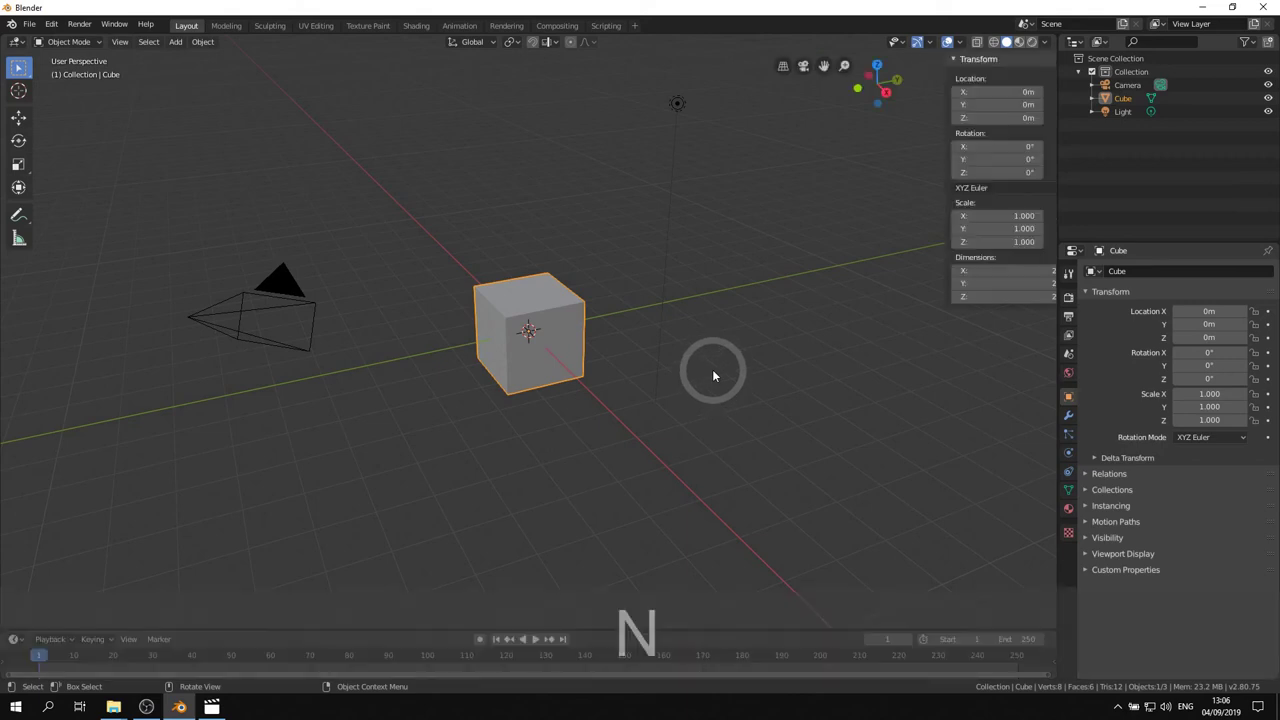
{"action": "left_click", "coordinate": [942, 91]}
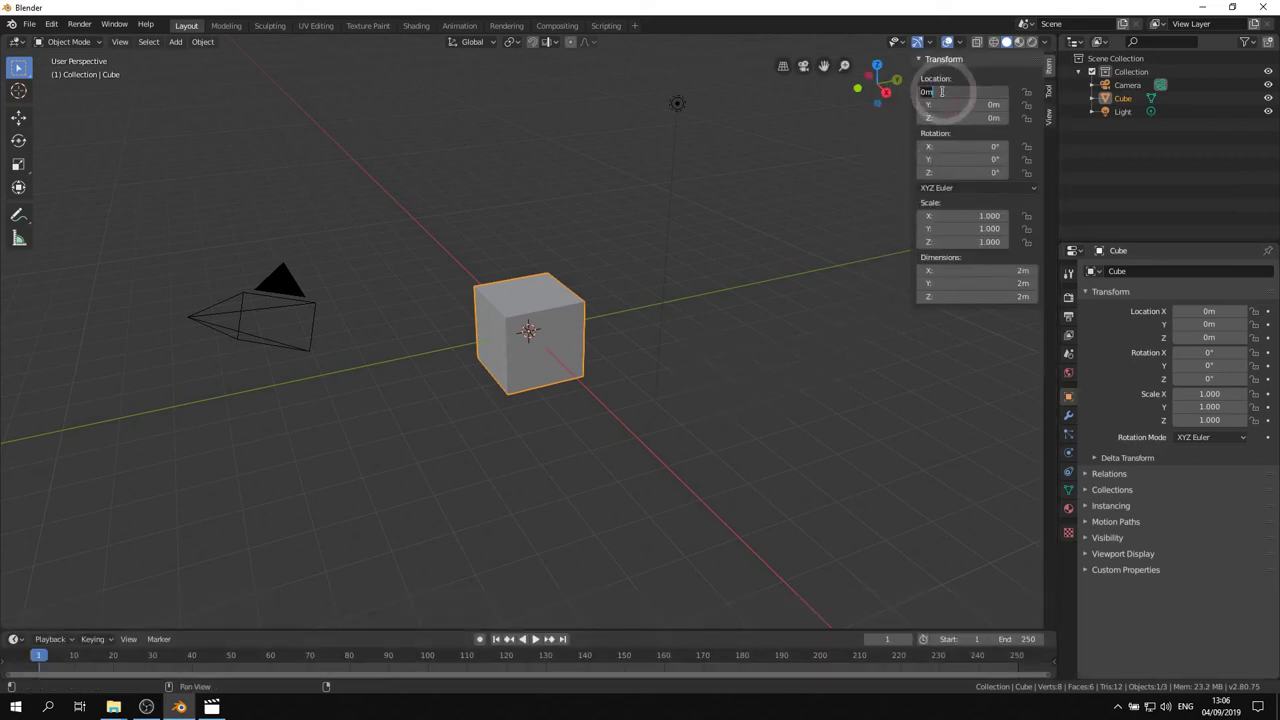
{"action": "type", "text": "1"}
{"action": "key", "text": "Return"}
Step: Try setting the cube's X, Y and Z locations to 1 m in a single edit and undo it
{"action": "left_click_drag", "start_coordinate": [985, 93], "coordinate": [986, 118]}
{"action": "type", "text": "1"}
{"action": "key", "text": "Return"}
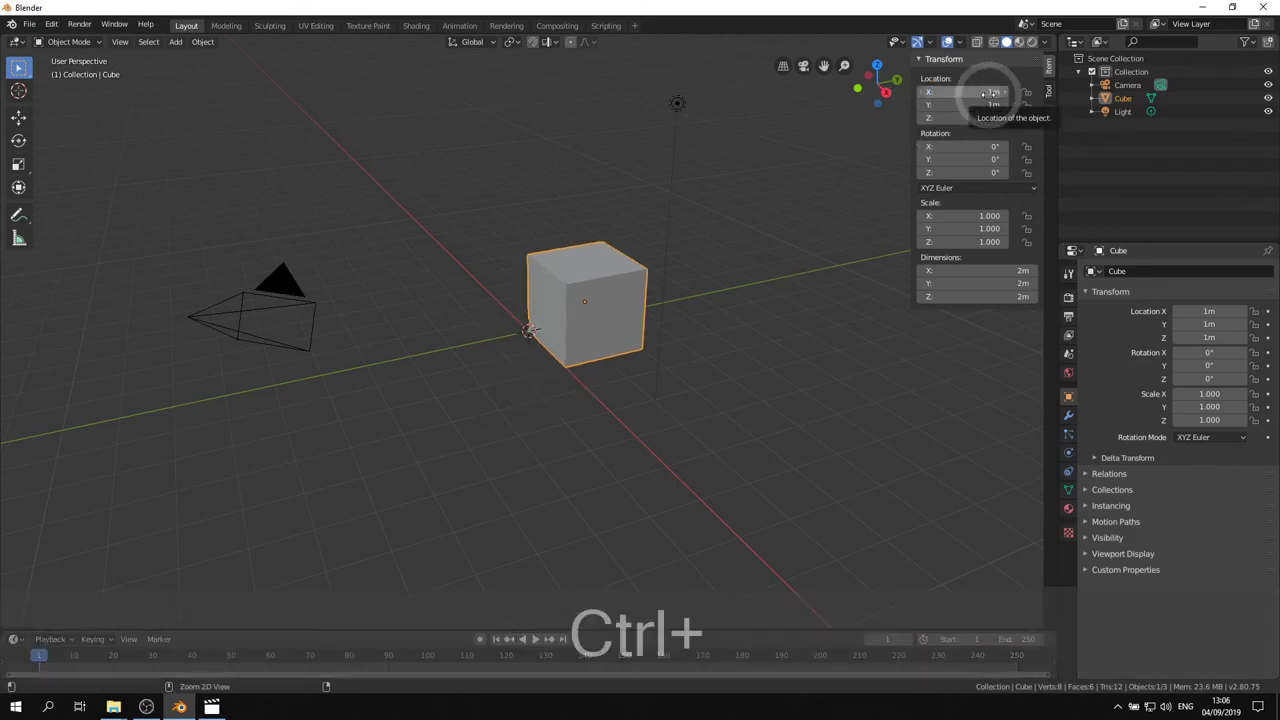
{"action": "key", "text": "ctrl+z"}
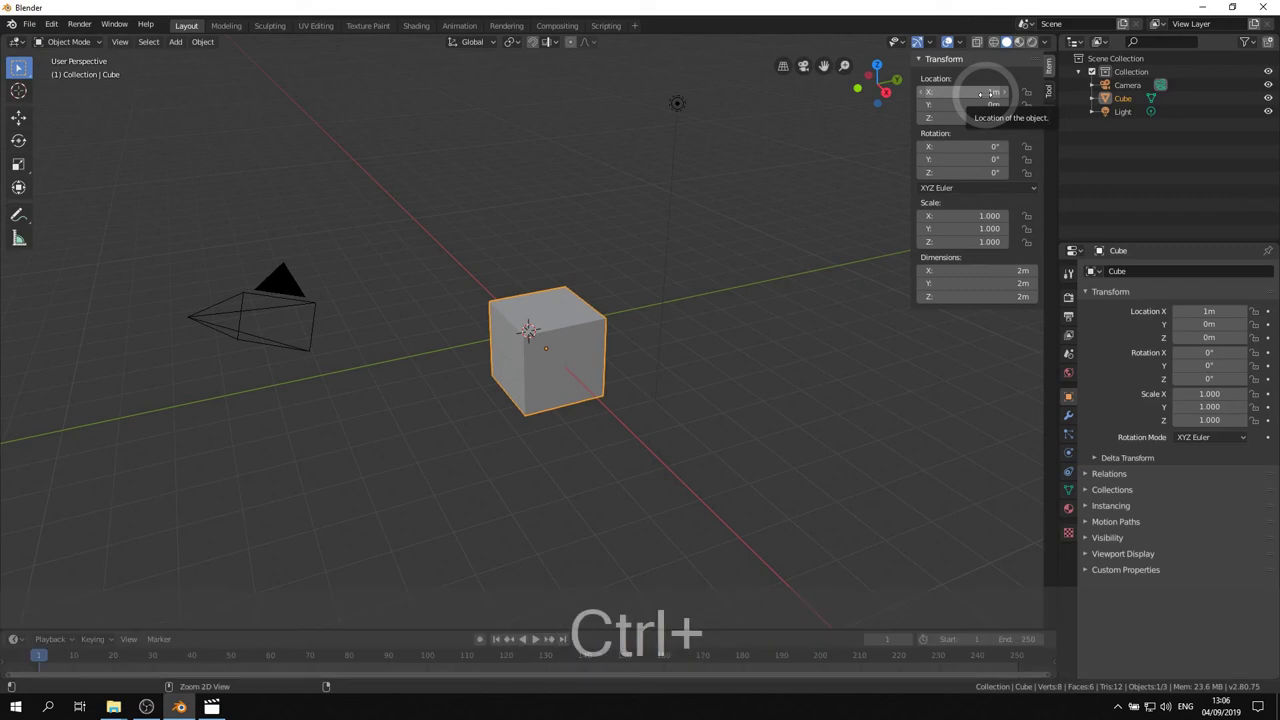
Step: Copy the cube's X location value of 1 m and paste it into its Y location
{"action": "key", "text": "ctrl+c"}
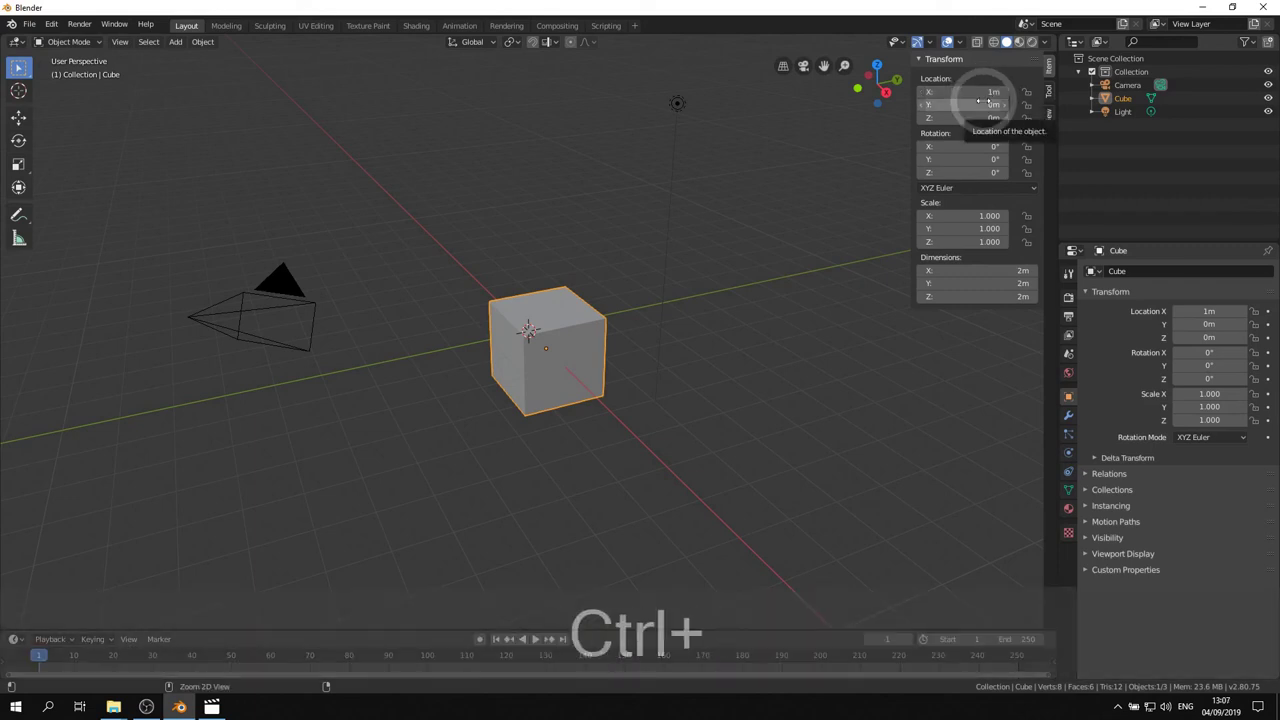
{"action": "key", "text": "ctrl+v"}
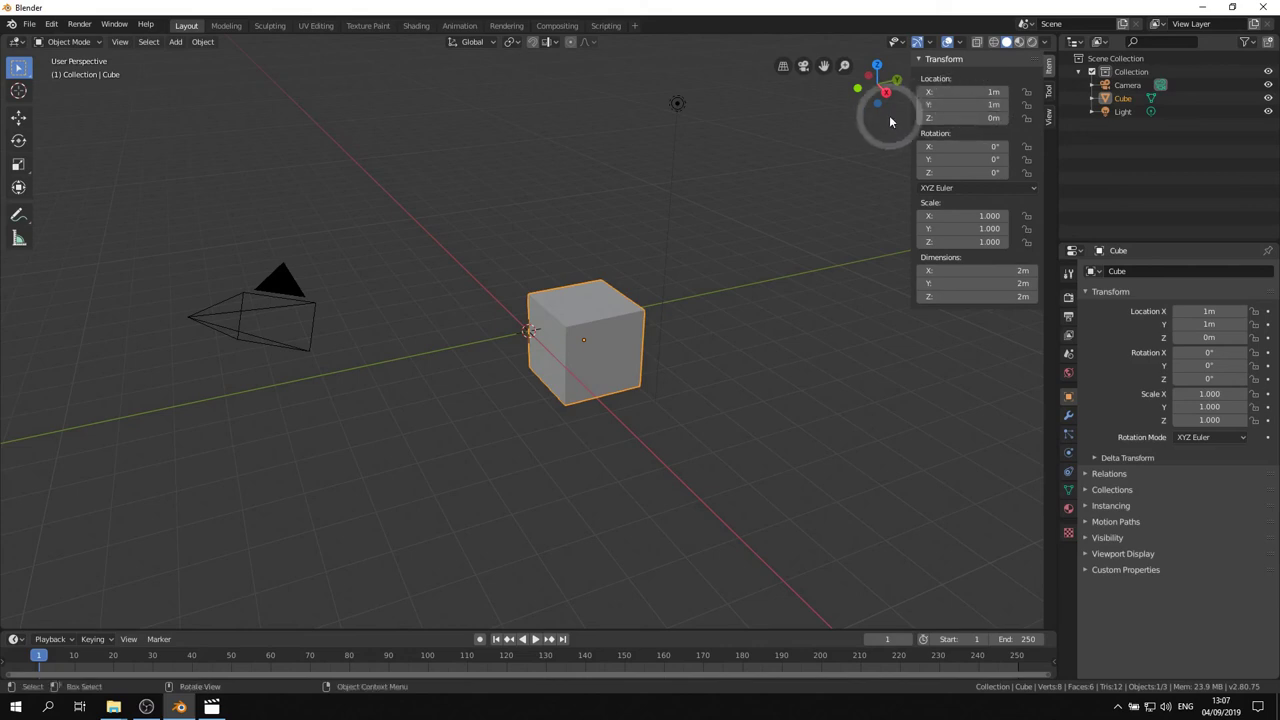
Step: Open the preferences and load the factory preferences, confirming the reset
{"action": "left_click", "coordinate": [51, 24]}
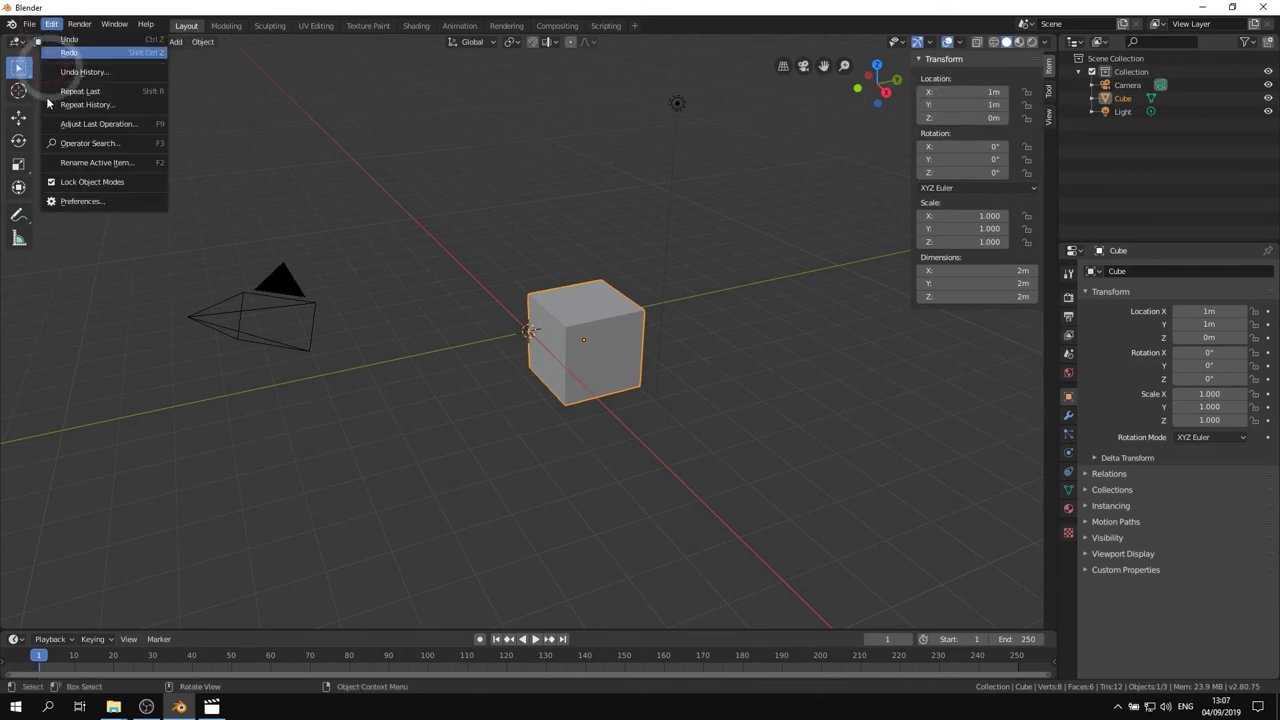
{"action": "left_click", "coordinate": [66, 200]}
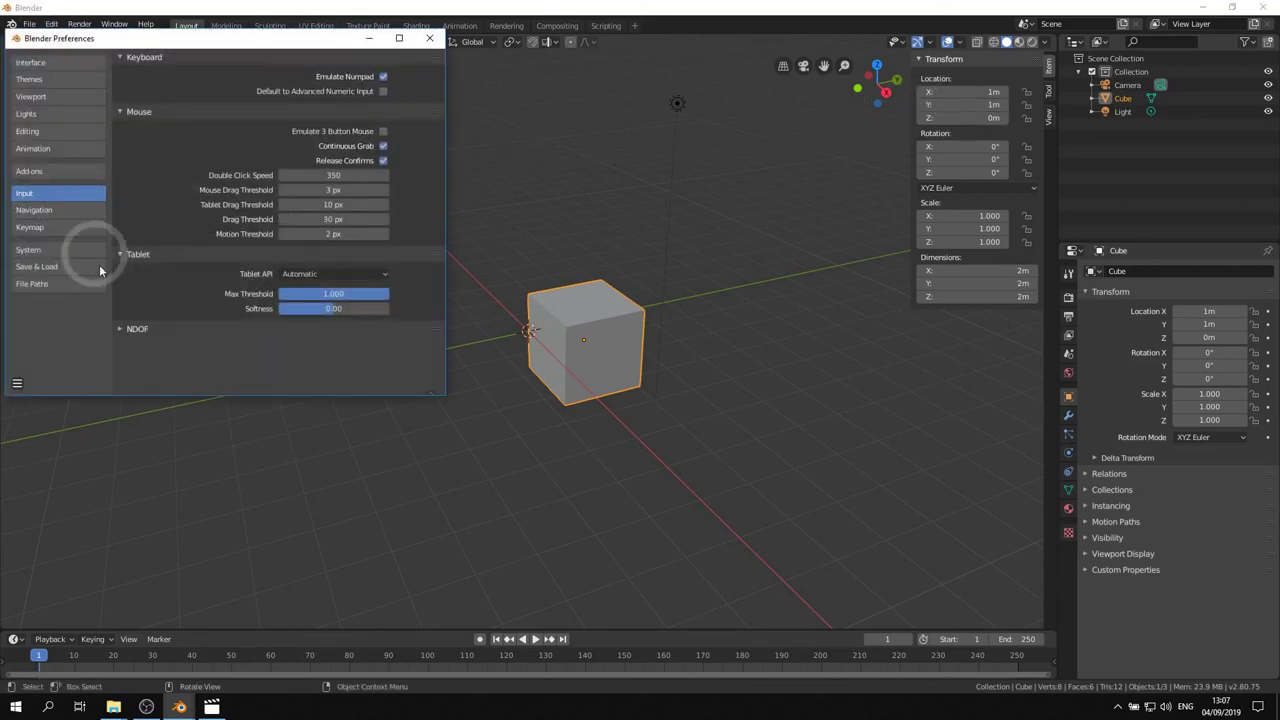
{"action": "left_click", "coordinate": [17, 385]}
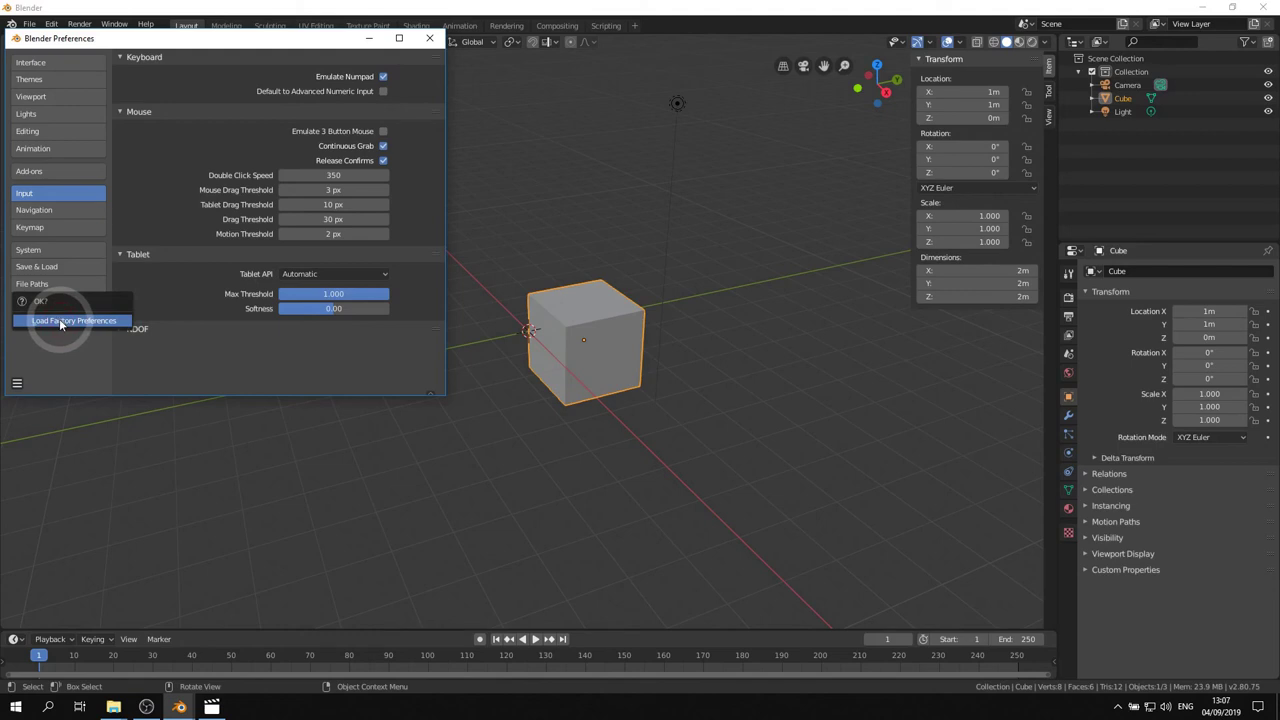
{"action": "left_click", "coordinate": [60, 322]}
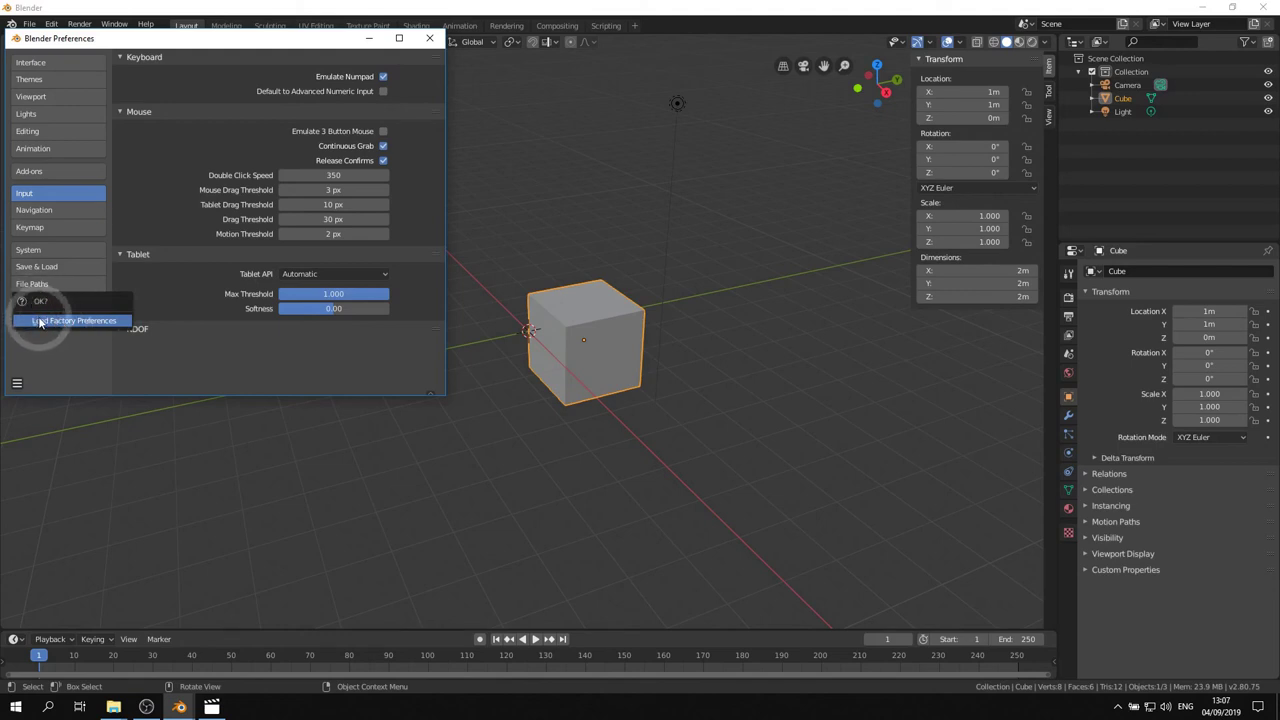
{"action": "left_click", "coordinate": [40, 321]}
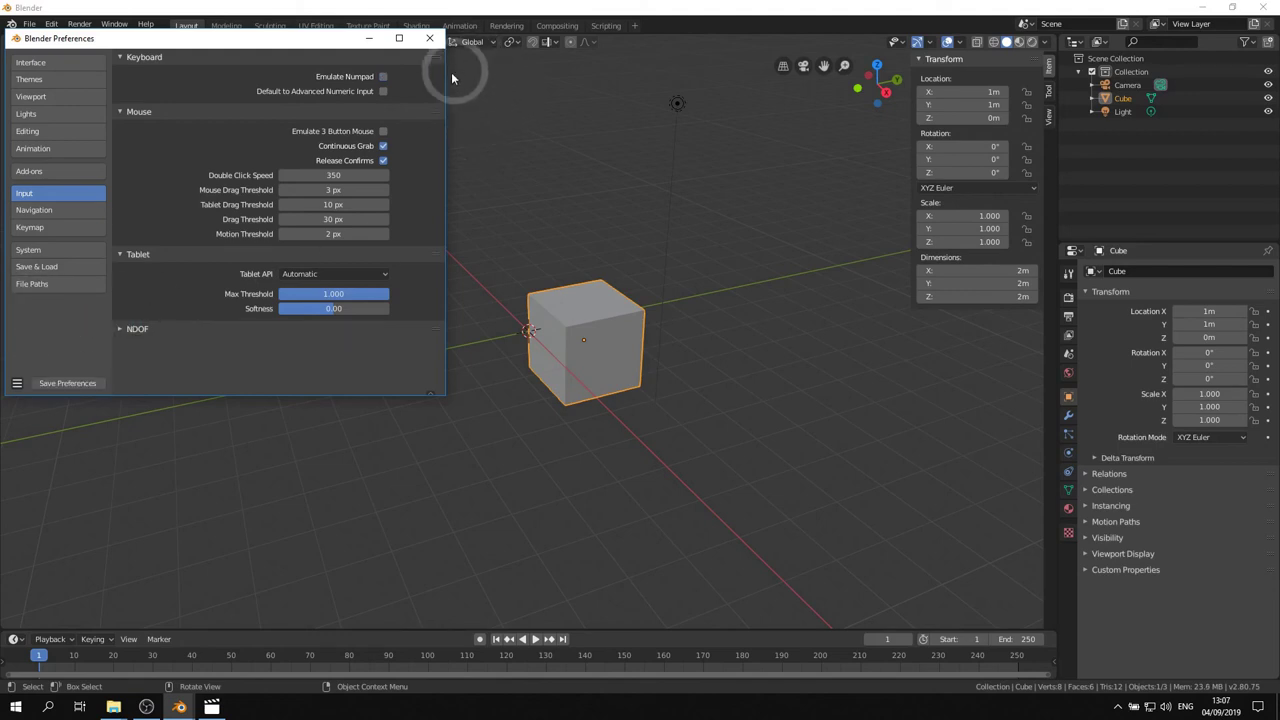
Step: Enable Emulate Numpad in the input preferences, discard it by loading the factory preferences again, and close the preferences
{"action": "left_click", "coordinate": [383, 76]}
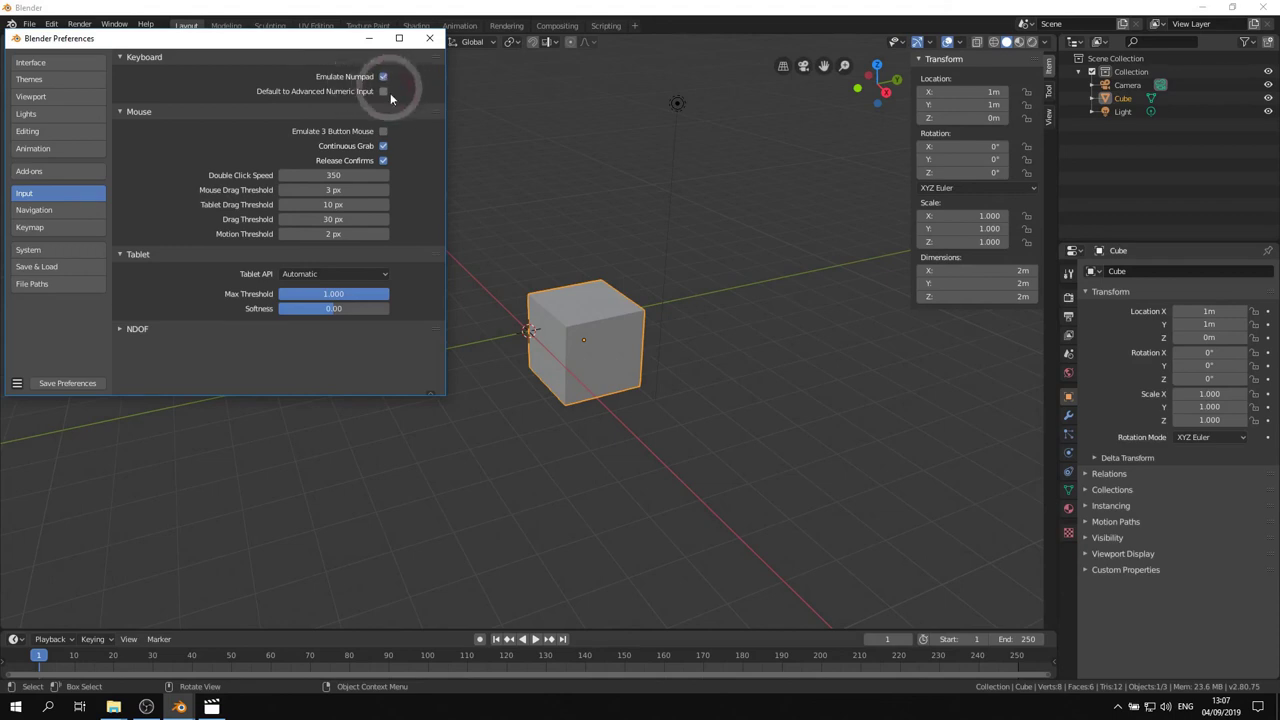
{"action": "left_click", "coordinate": [17, 383]}
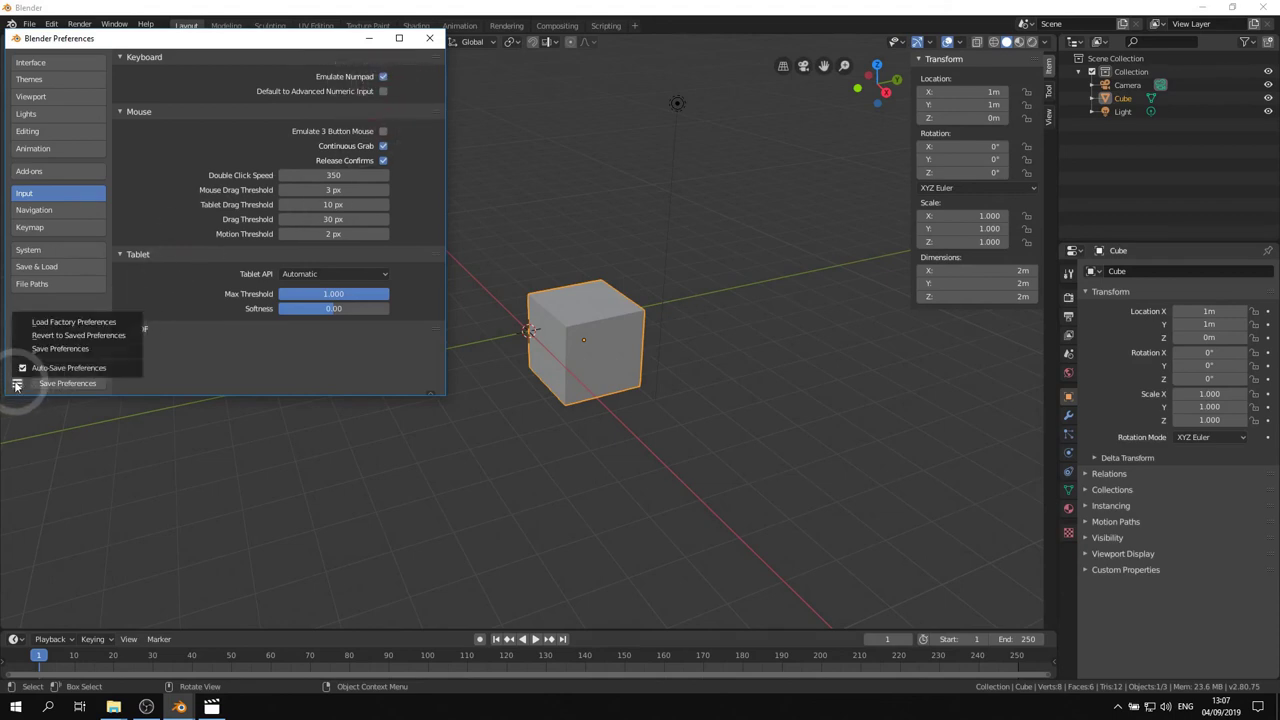
{"action": "left_click", "coordinate": [62, 326]}
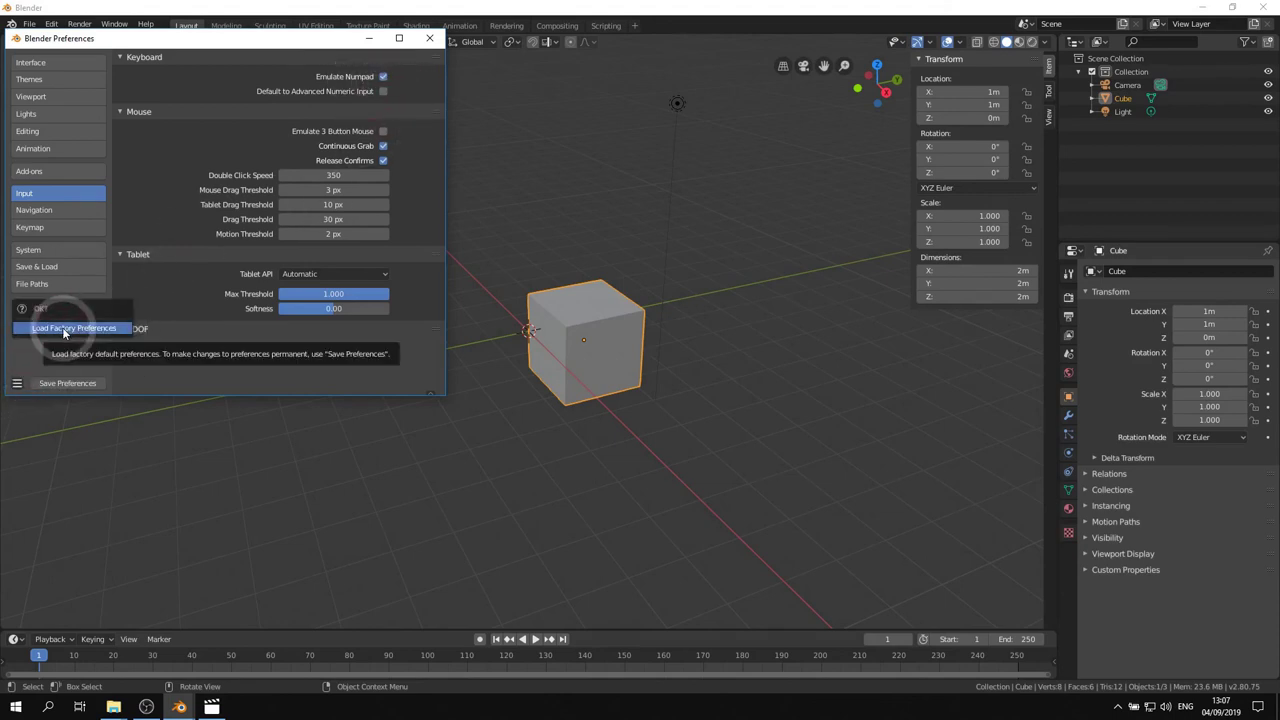
{"action": "left_click", "coordinate": [62, 328]}
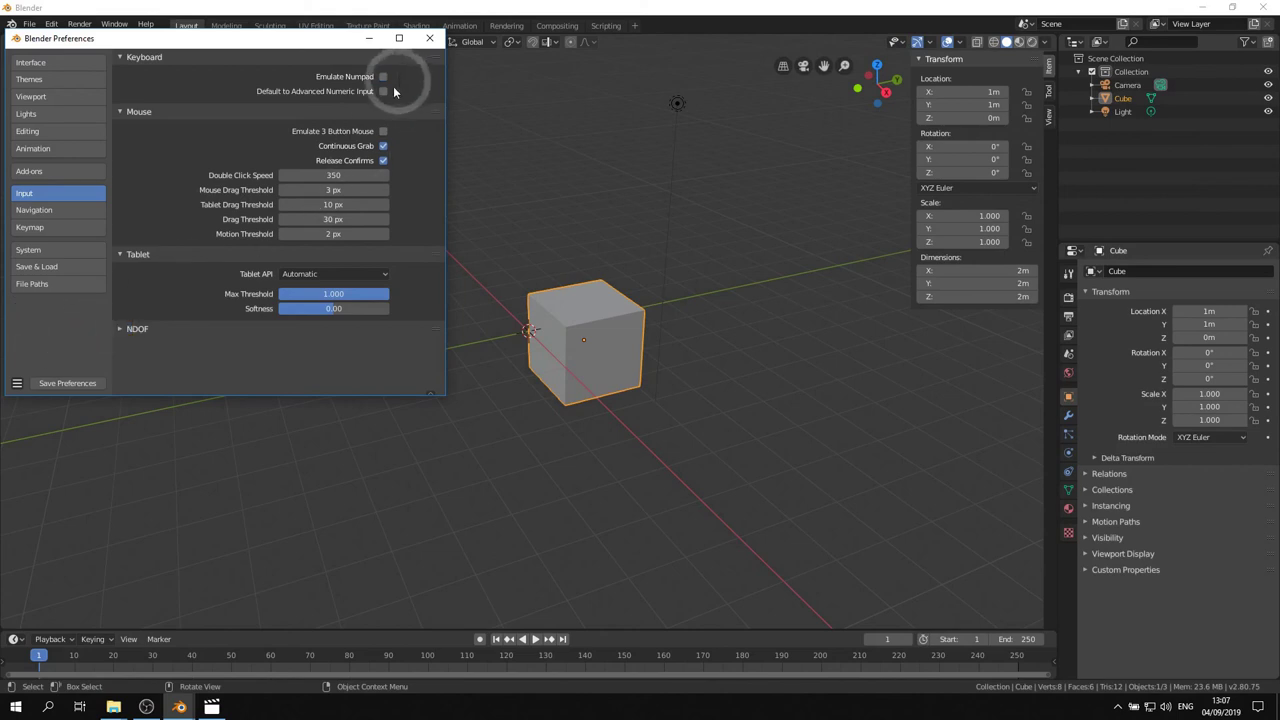
{"action": "left_click", "coordinate": [430, 39]}
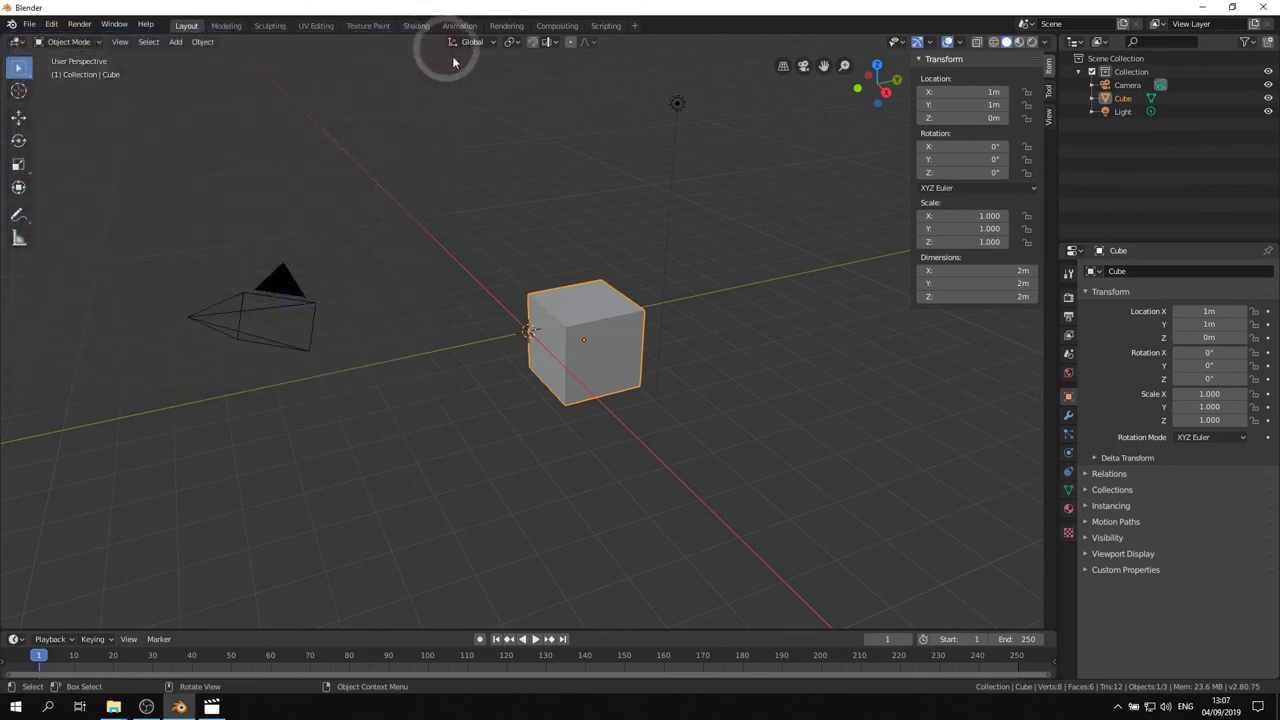